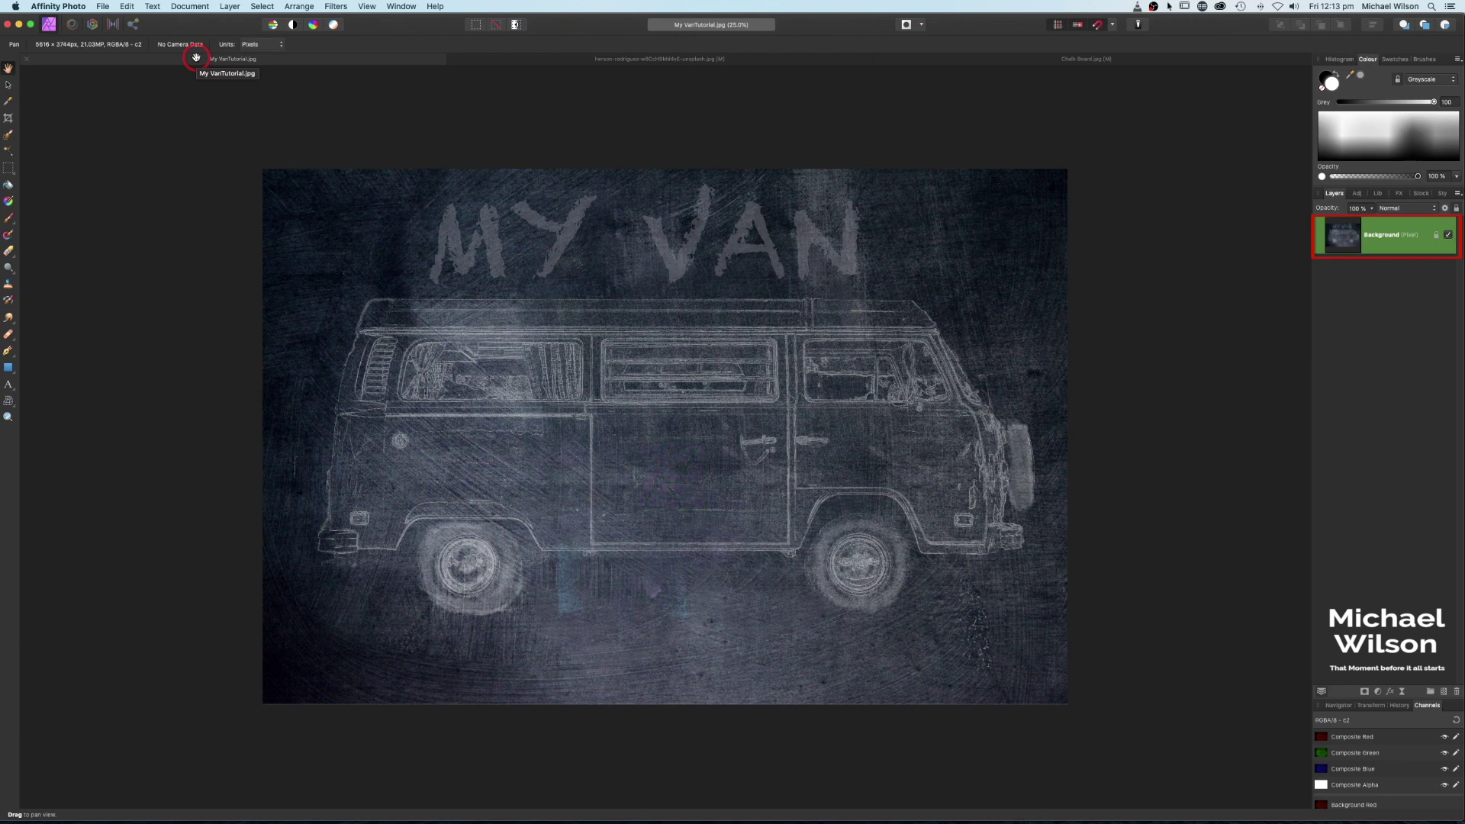
Bring up the orange van photo document, with its van selection already in place
{"action": "left_click", "coordinate": [576, 59]}
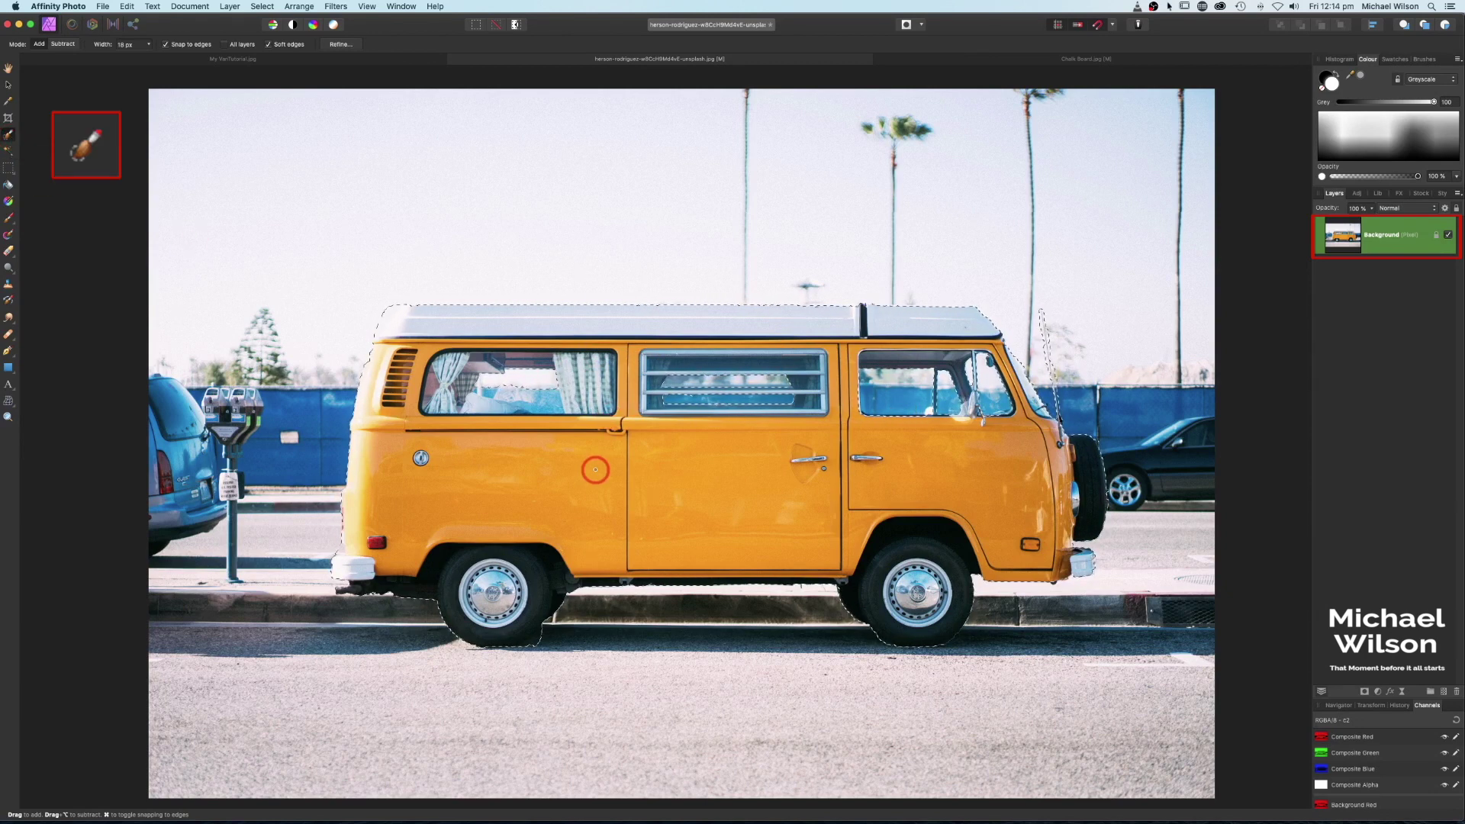
Refine the van selection by painting the antenna into the matte and adding slight smoothing and feathering
{"action": "left_click", "coordinate": [341, 44]}
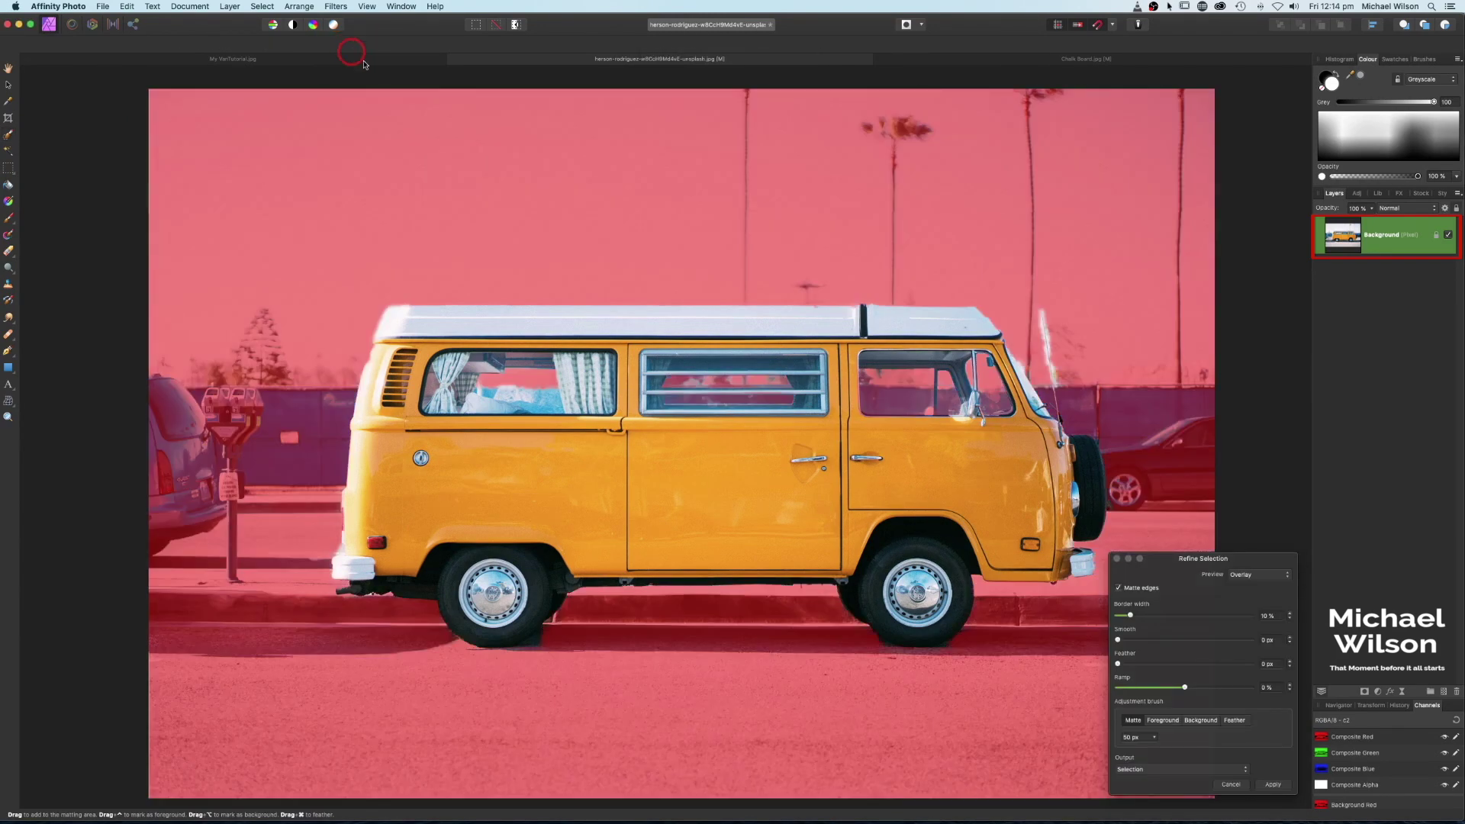
{"action": "left_click_drag", "start_coordinate": [1044, 305], "coordinate": [1049, 352]}
{"action": "mouse_move", "coordinate": [1050, 352]}
{"action": "left_mouse_down"}
{"action": "mouse_move", "coordinate": [1044, 326]}
{"action": "mouse_move", "coordinate": [1027, 378]}
{"action": "left_mouse_up"}
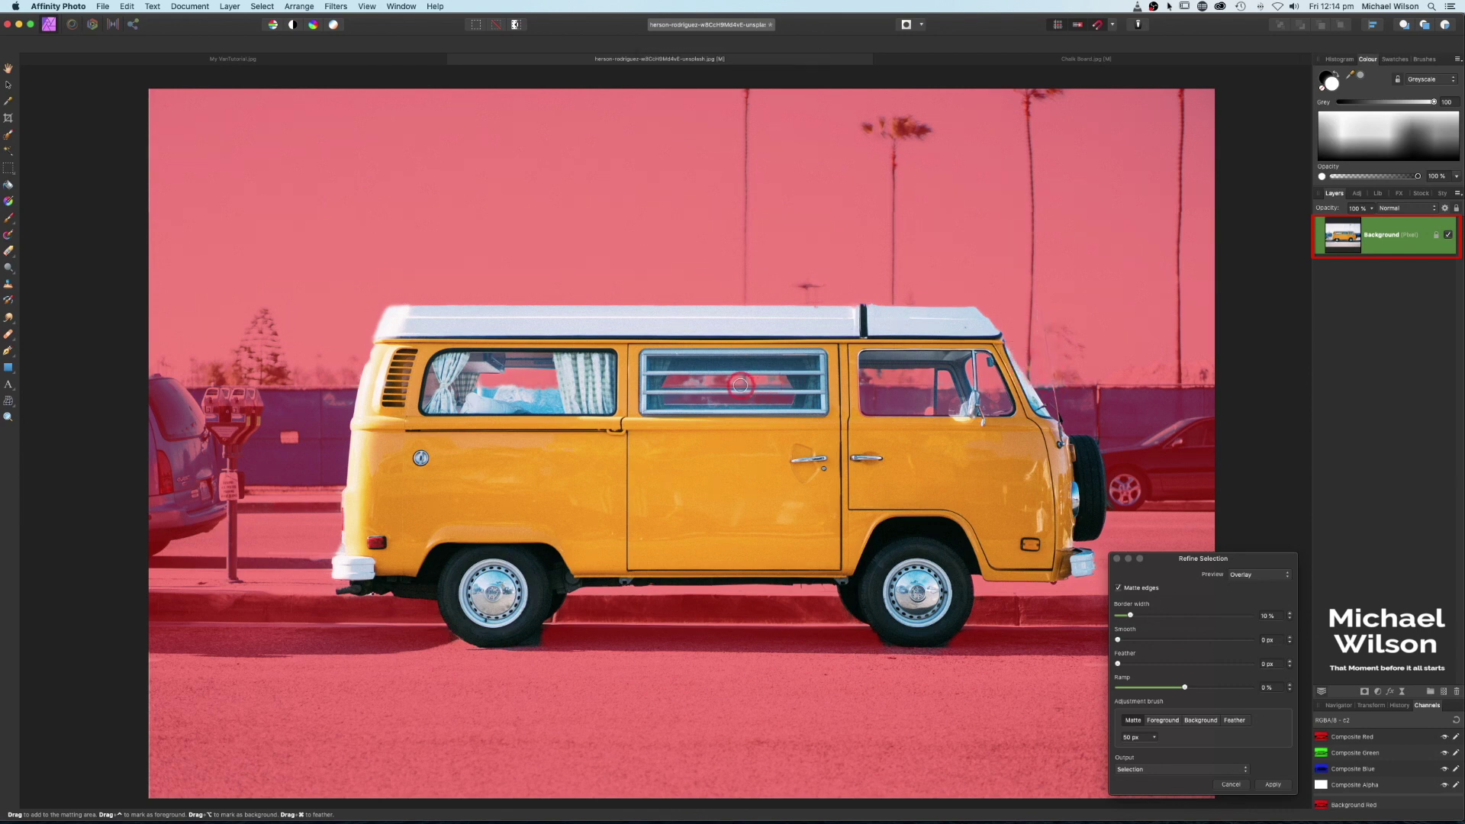
{"action": "left_click_drag", "start_coordinate": [1258, 562], "coordinate": [1245, 202]}
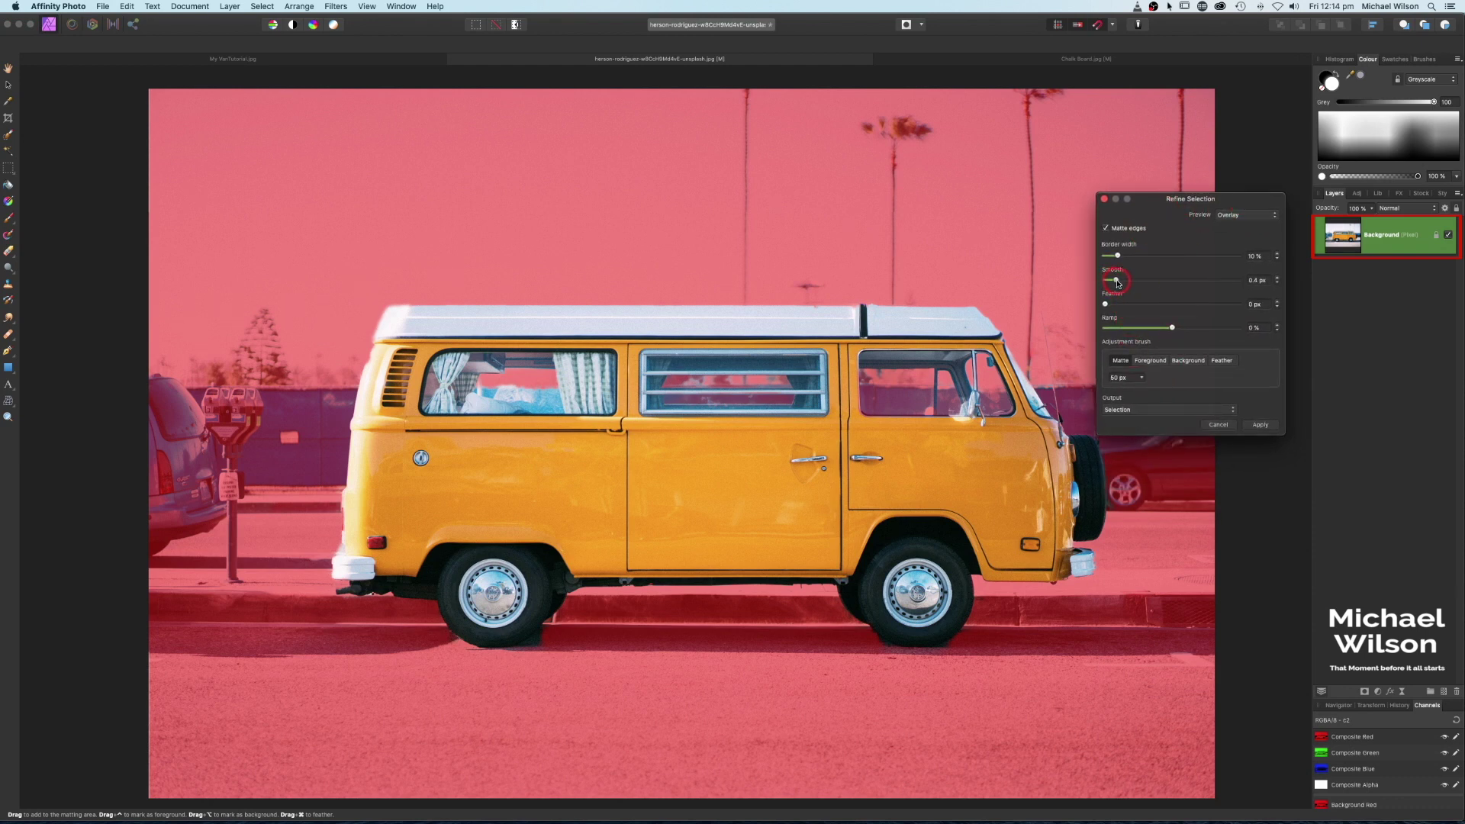
{"action": "left_click_drag", "start_coordinate": [1105, 304], "coordinate": [1115, 307]}
Output the refined van as a new layer, copy it, and switch to Chalk Board.jpg
{"action": "left_click", "coordinate": [1137, 410]}
{"action": "left_click", "coordinate": [1125, 428]}
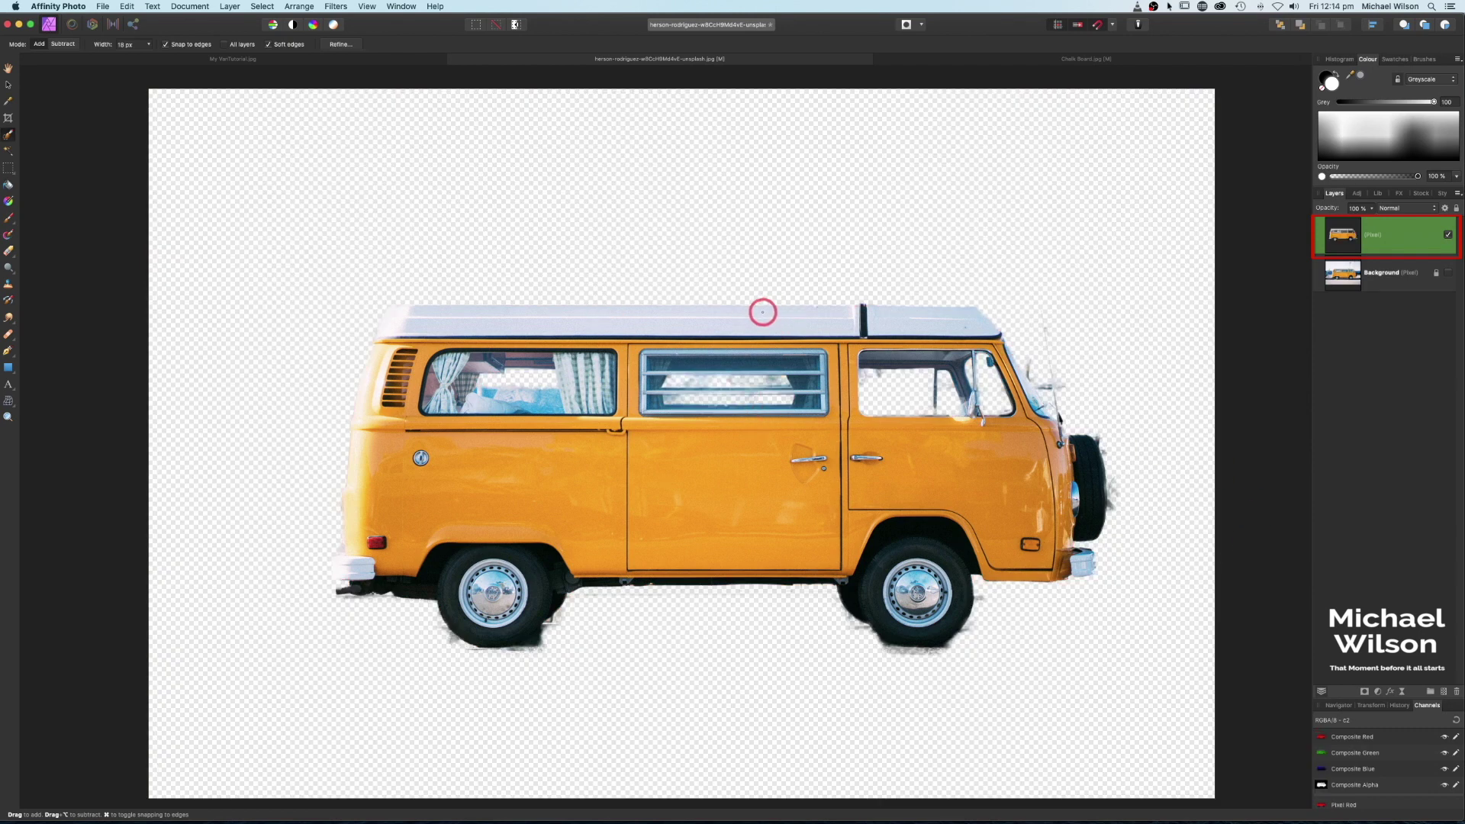
{"action": "left_click", "coordinate": [1358, 237]}
{"action": "key", "text": "super+c"}
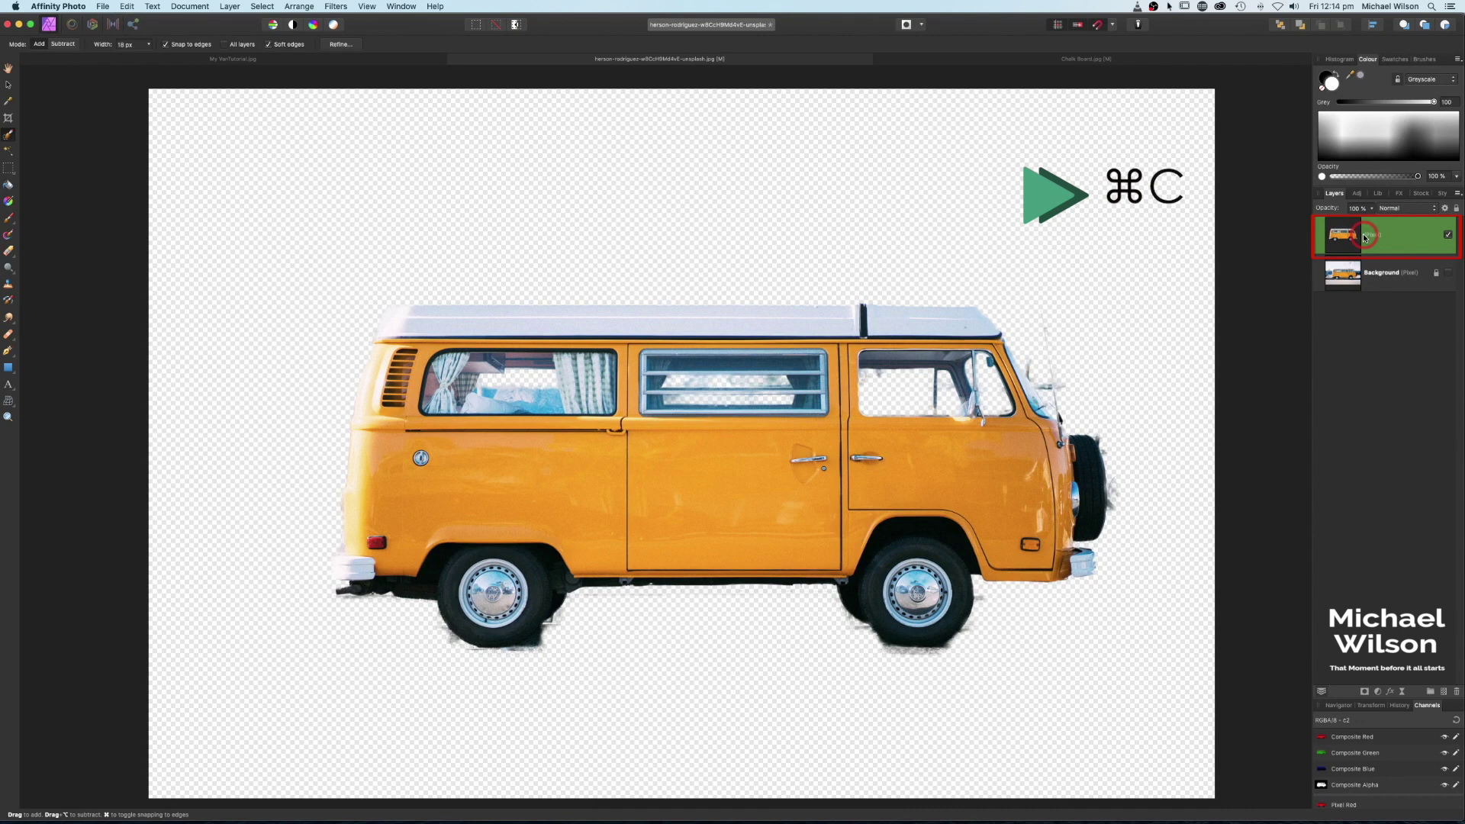
{"action": "left_click", "coordinate": [967, 59]}
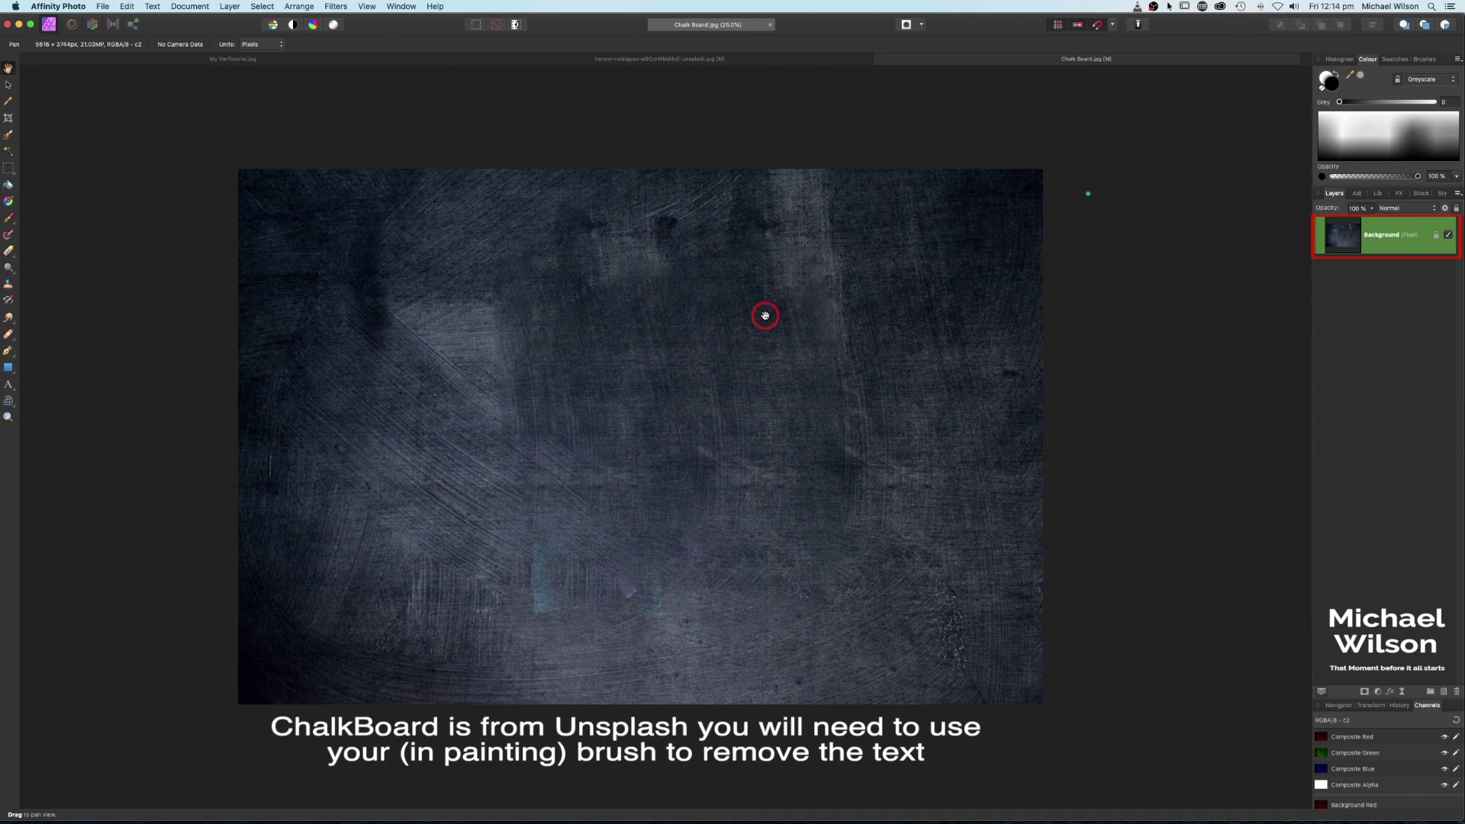
Paste the van onto the chalkboard, then enlarge and centre it
{"action": "key", "text": "super+v"}
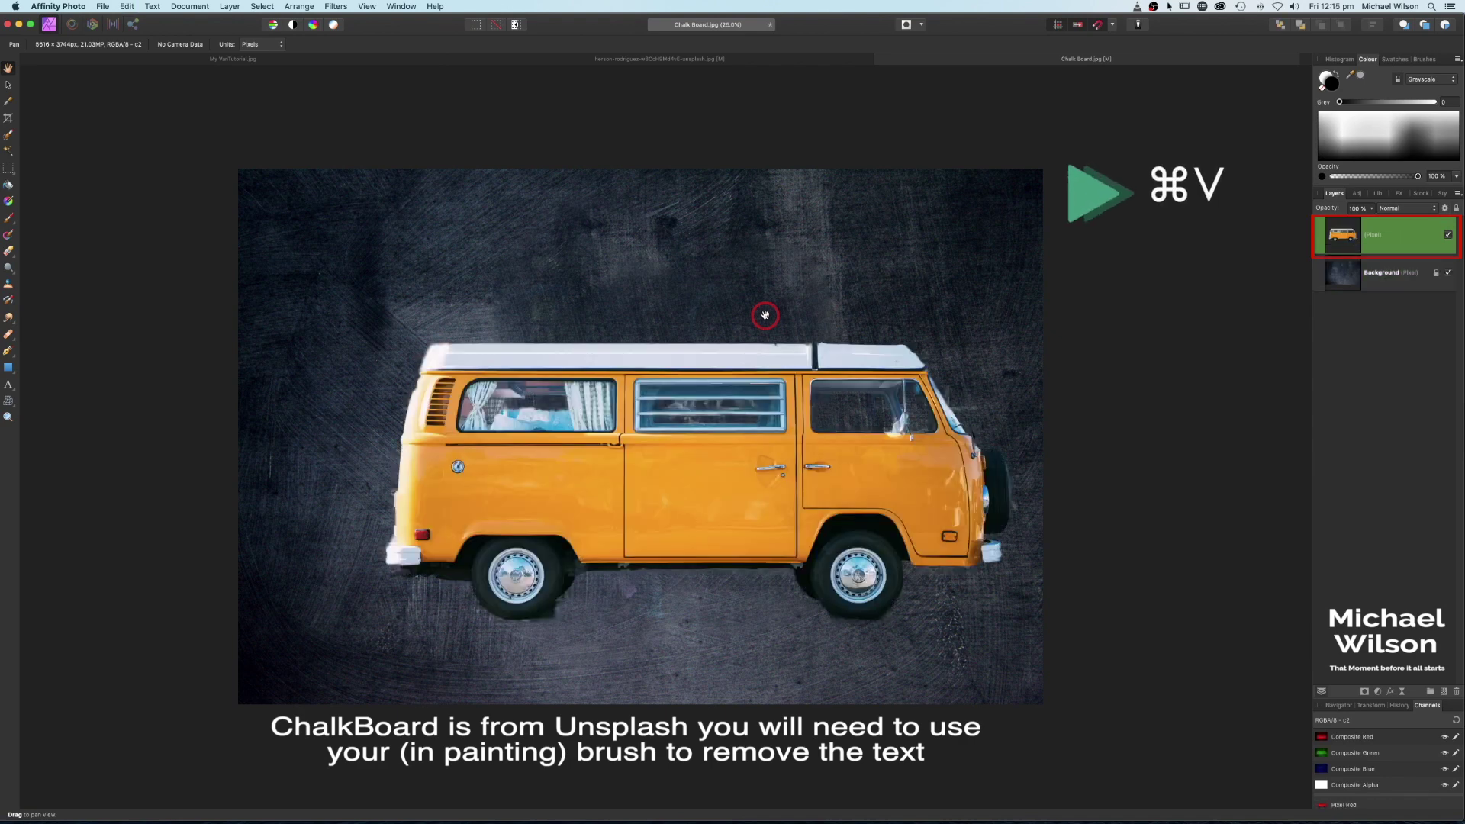
{"action": "left_click", "coordinate": [8, 85]}
{"action": "mouse_move", "coordinate": [1057, 617]}
{"action": "left_mouse_down"}
{"action": "mouse_move", "coordinate": [950, 571]}
{"action": "mouse_move", "coordinate": [1070, 641]}
{"action": "left_mouse_up"}
{"action": "left_click_drag", "start_coordinate": [664, 459], "coordinate": [669, 498]}
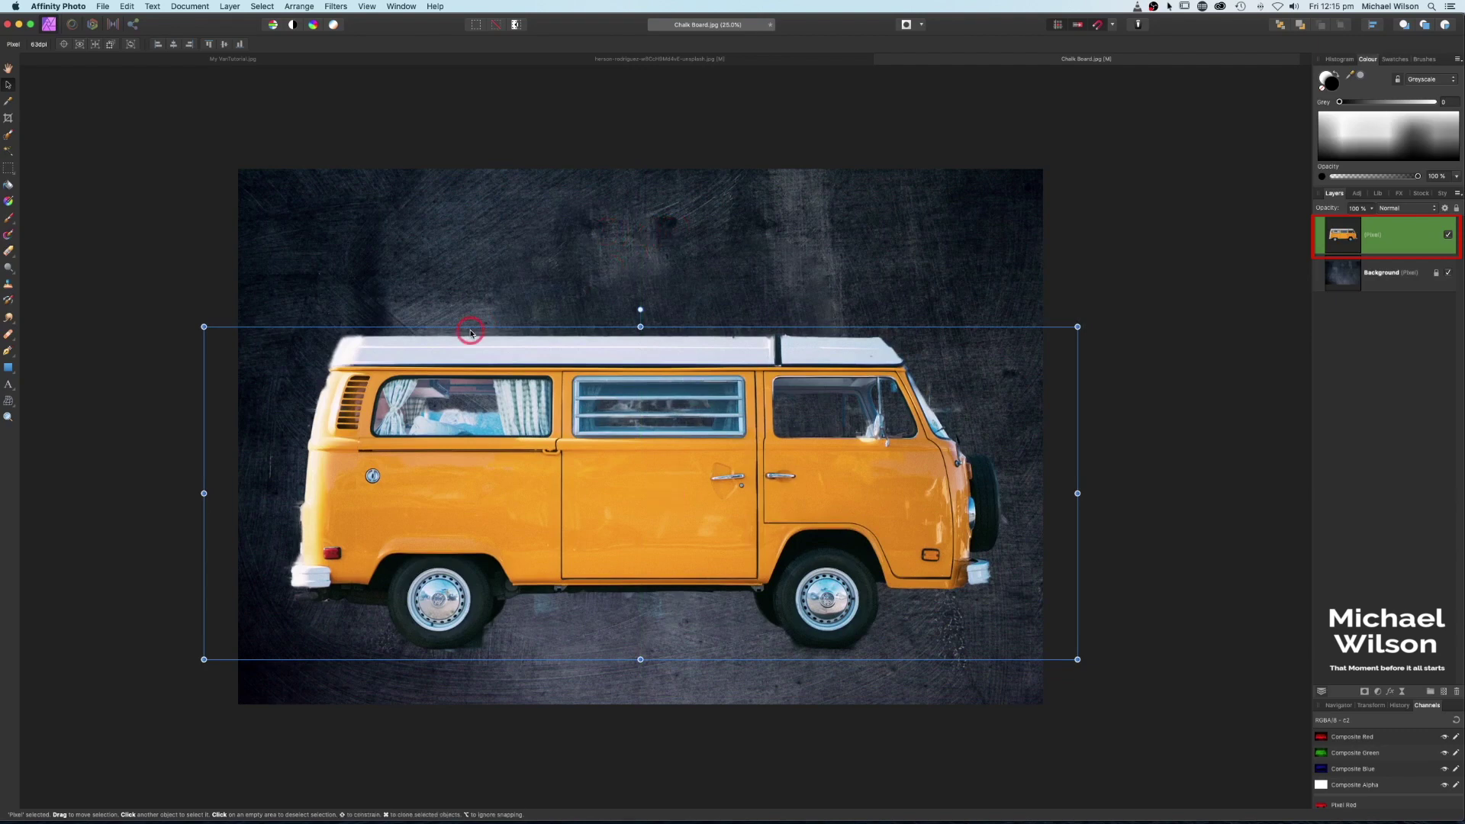
Duplicate the van layer twice for three van layers
{"action": "left_click", "coordinate": [1344, 235]}
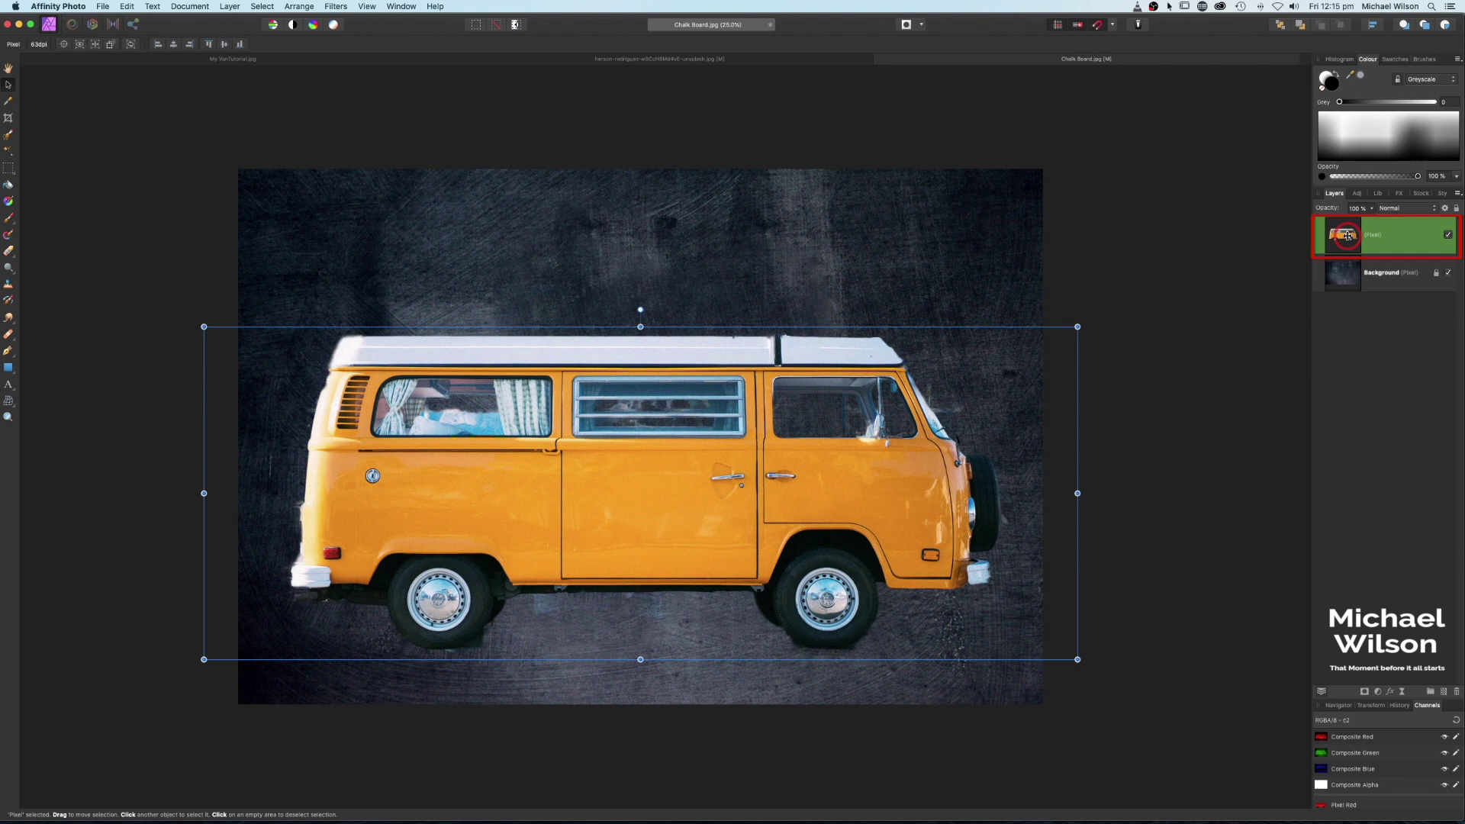
{"action": "key", "text": "super+j"}
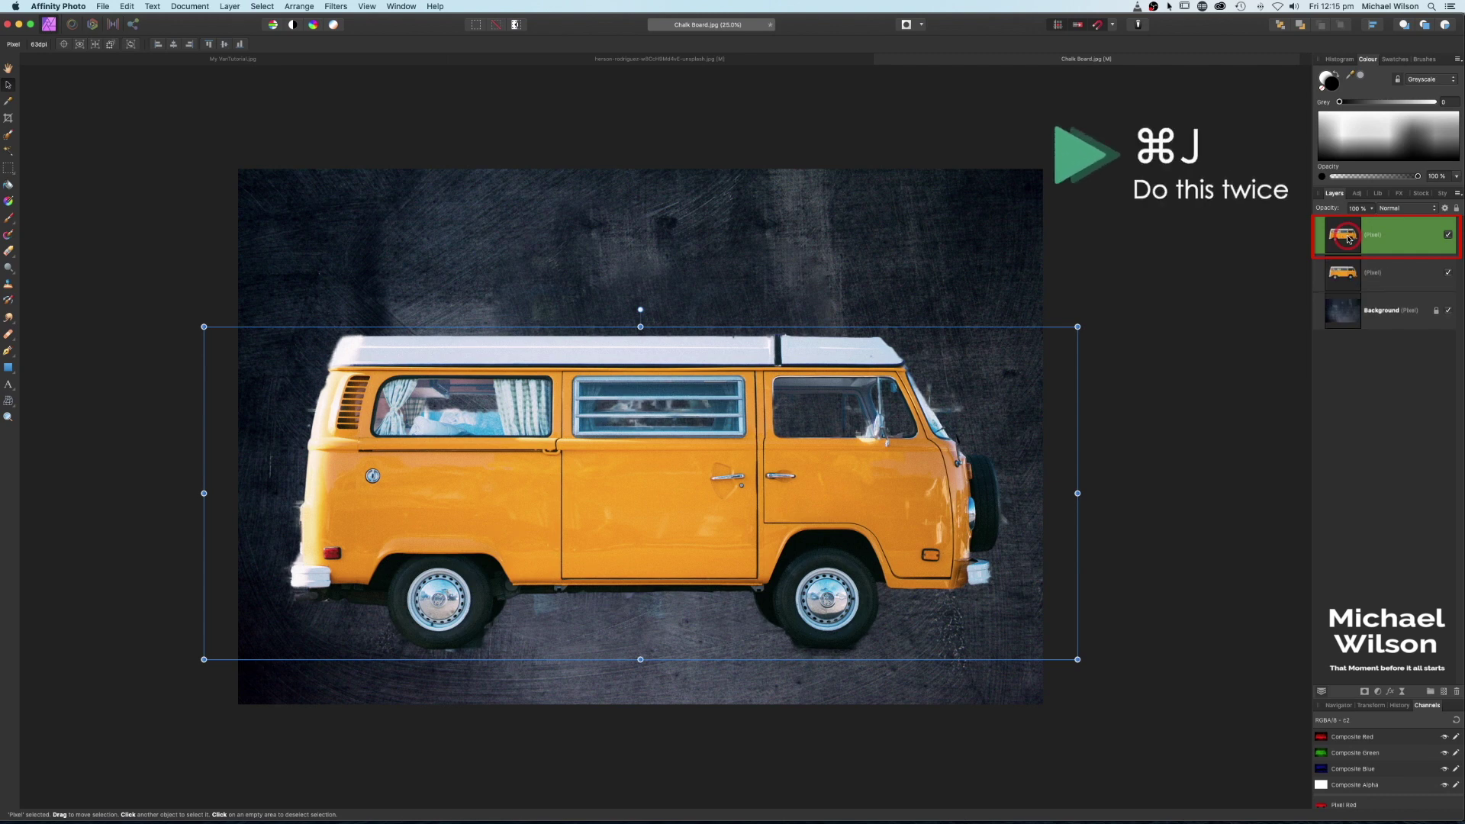
{"action": "key", "text": "super+j"}
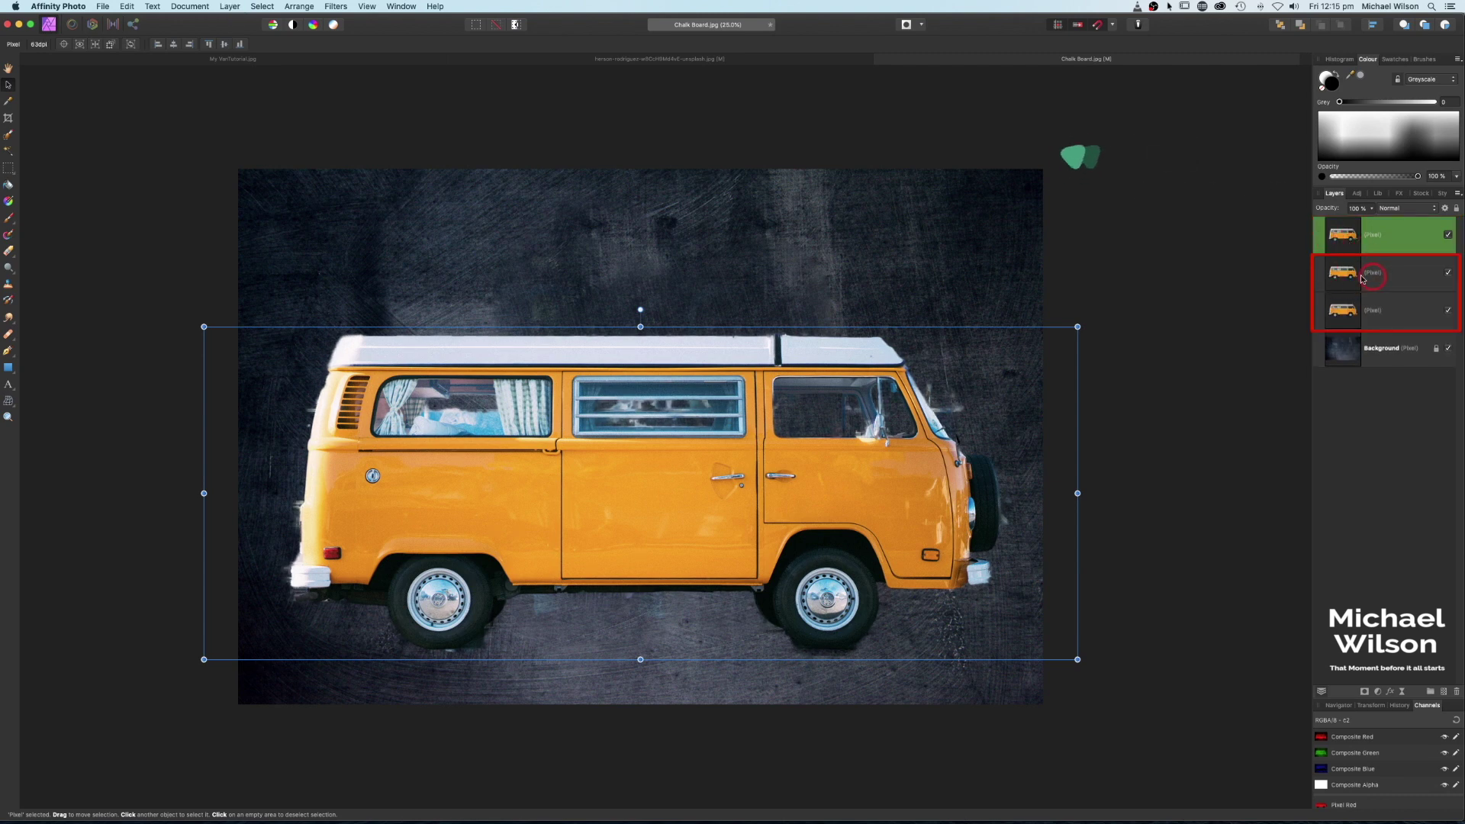
Hide both van copies and clip a Black & White adjustment to the top van layer
{"action": "left_click", "coordinate": [1449, 274]}
{"action": "left_click", "coordinate": [1448, 310]}
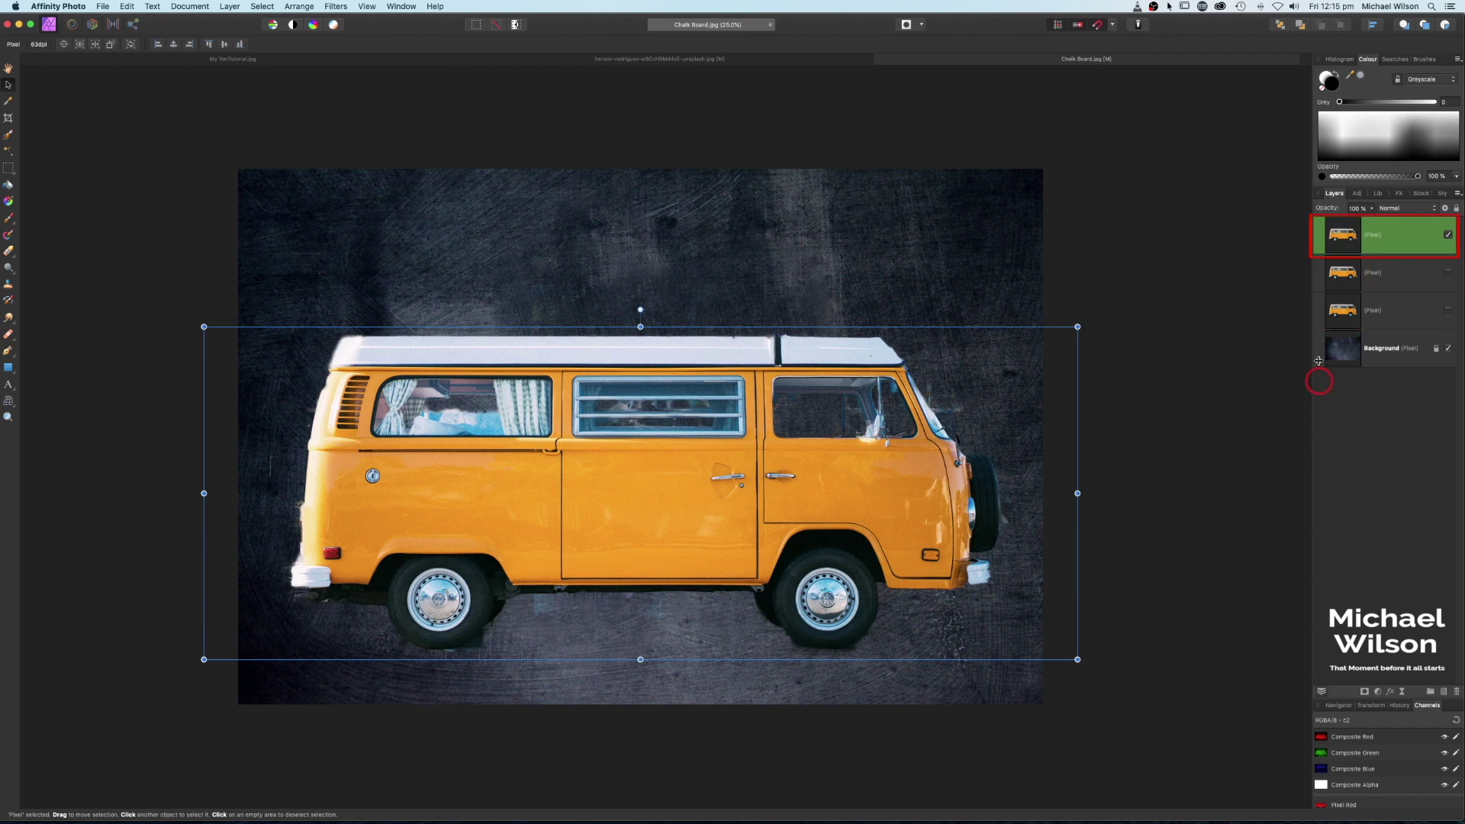
{"action": "left_click", "coordinate": [1378, 692]}
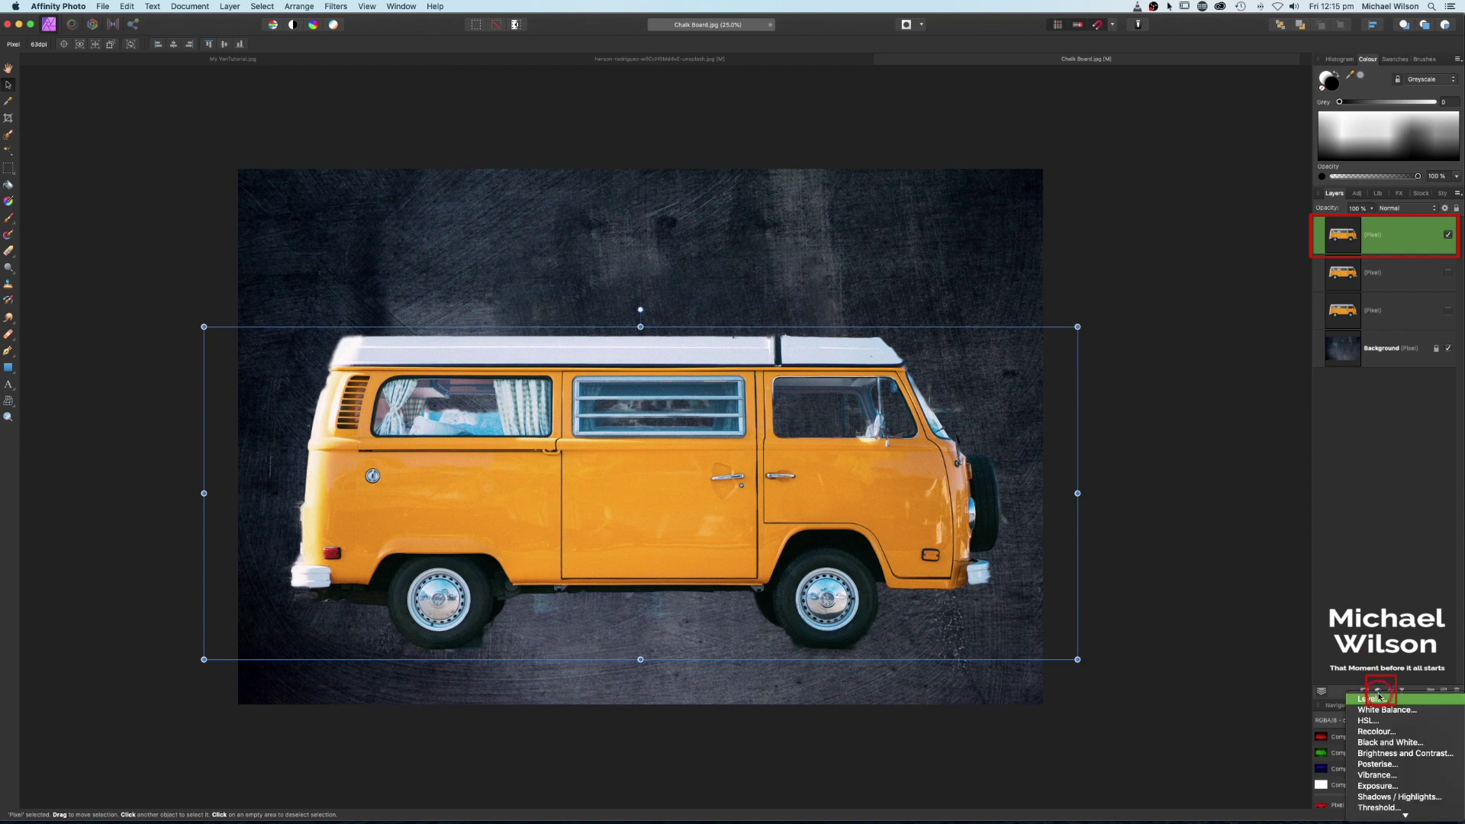
{"action": "left_click", "coordinate": [1384, 742]}
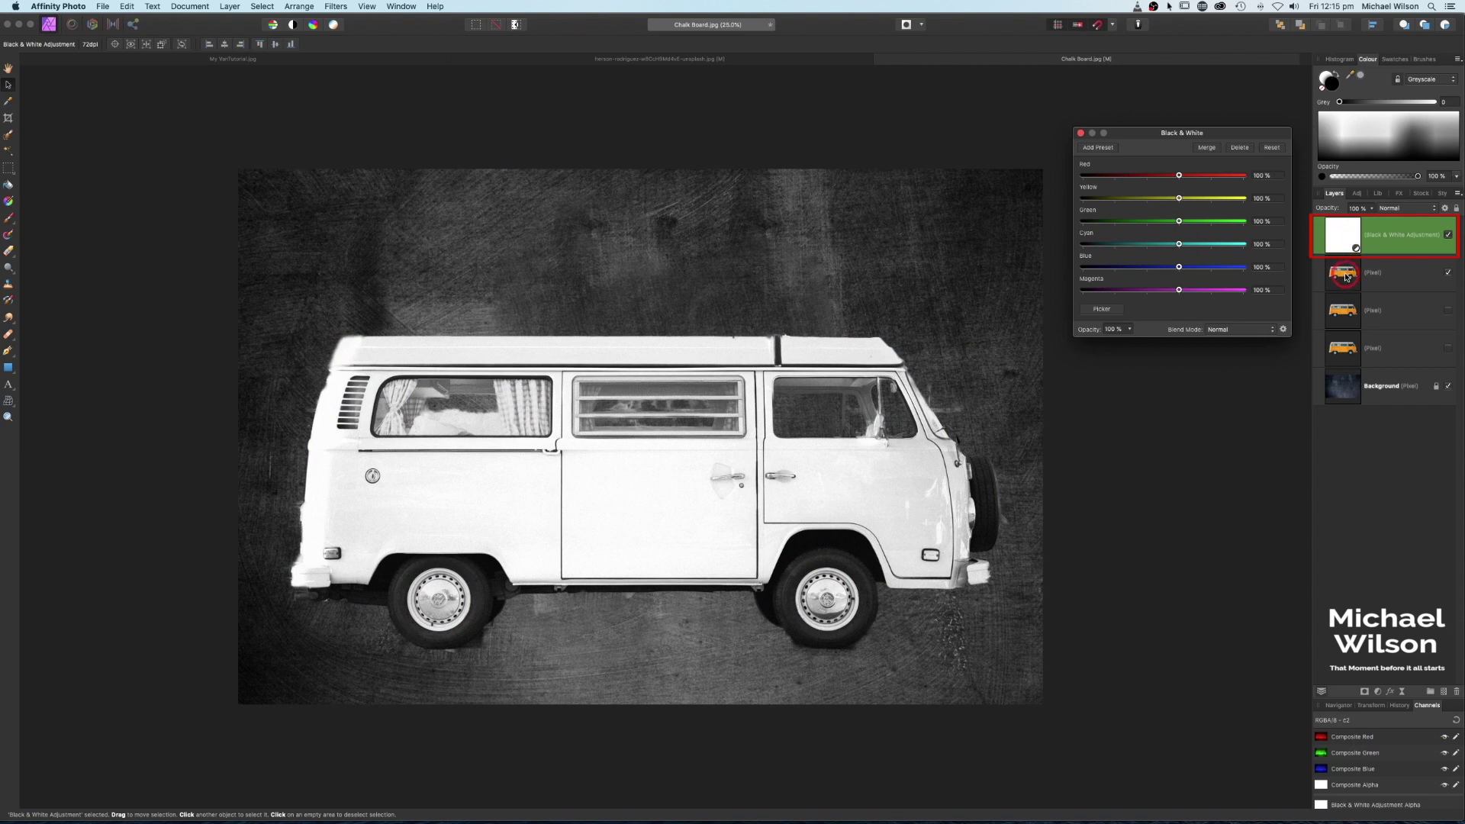
{"action": "left_click_drag", "start_coordinate": [1347, 235], "coordinate": [1350, 272]}
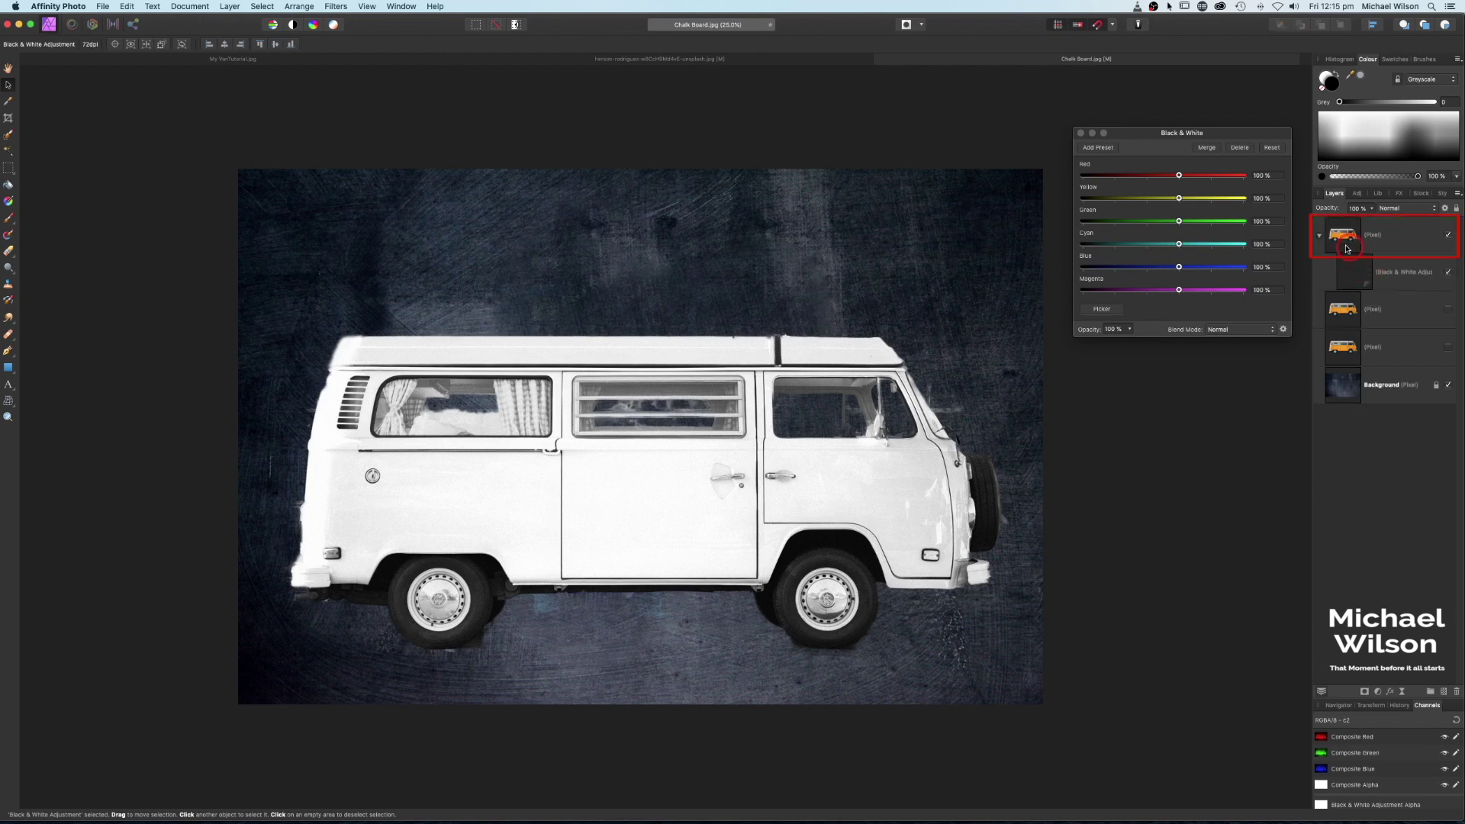
{"action": "left_click", "coordinate": [1376, 238]}
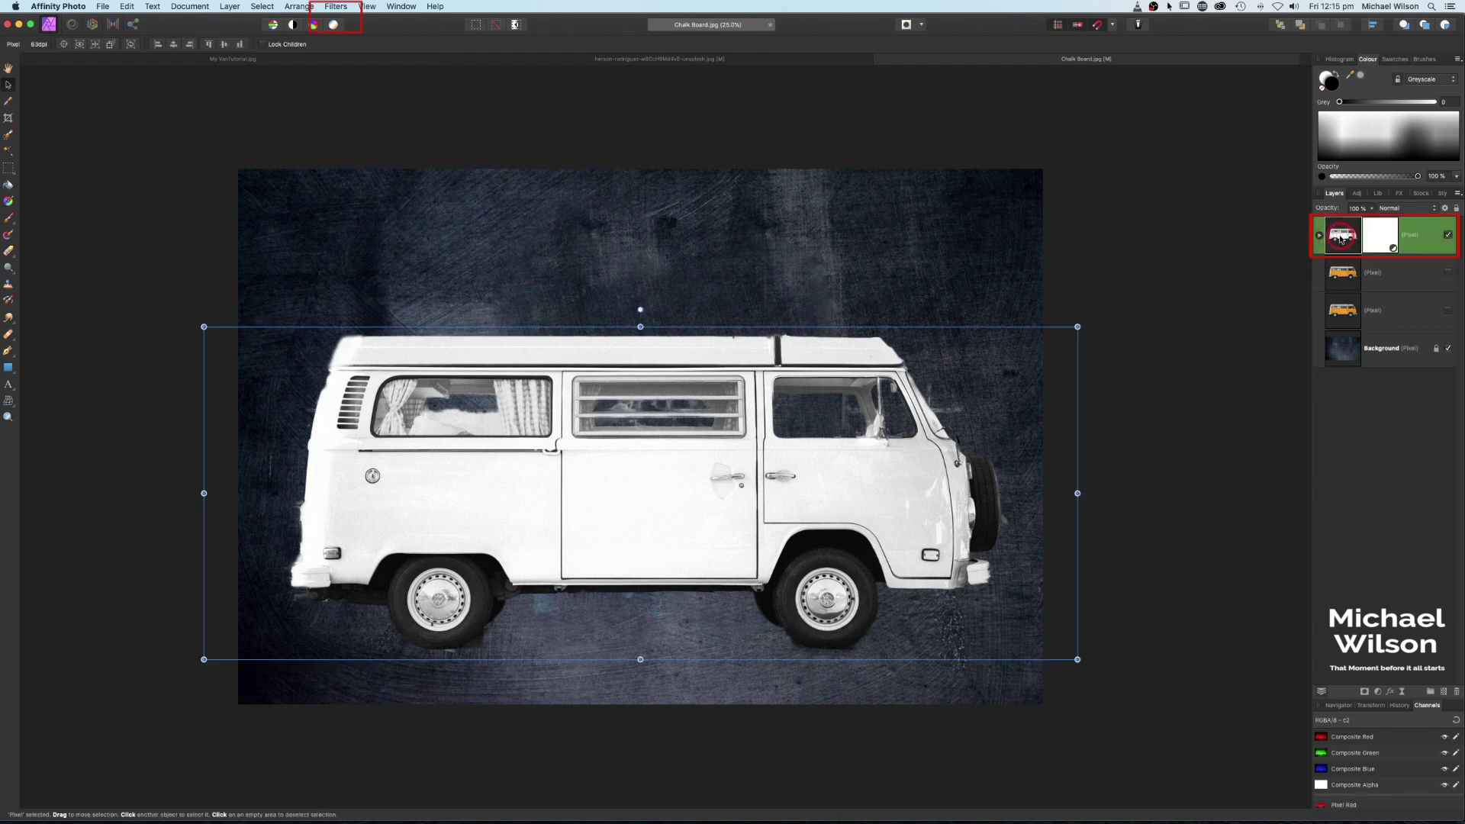
Turn the top van into an edge-line drawing blended in Screen mode
{"action": "left_click", "coordinate": [338, 7]}
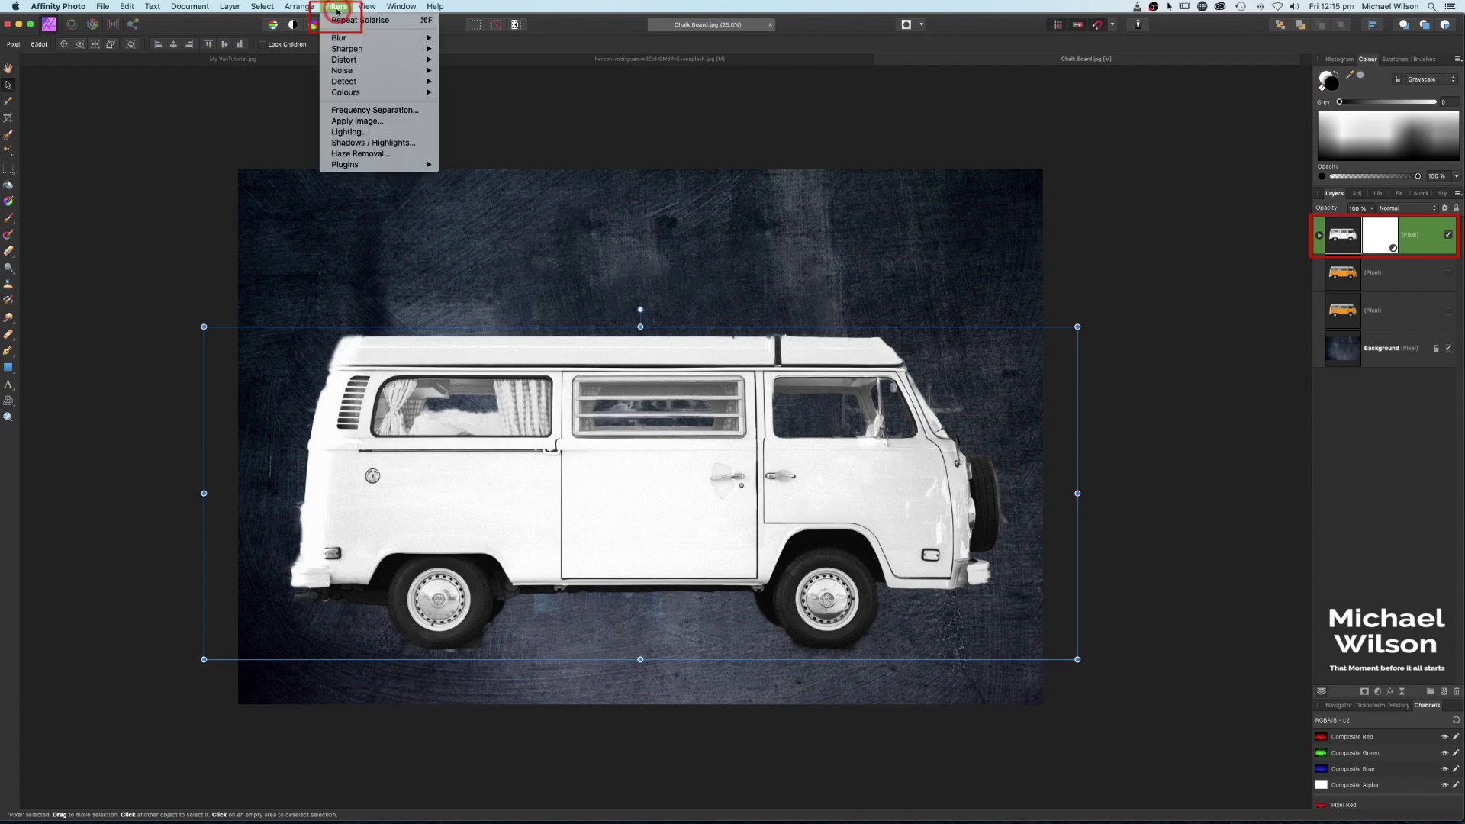
{"action": "mouse_move", "coordinate": [344, 81]}
{"action": "left_click", "coordinate": [463, 82]}
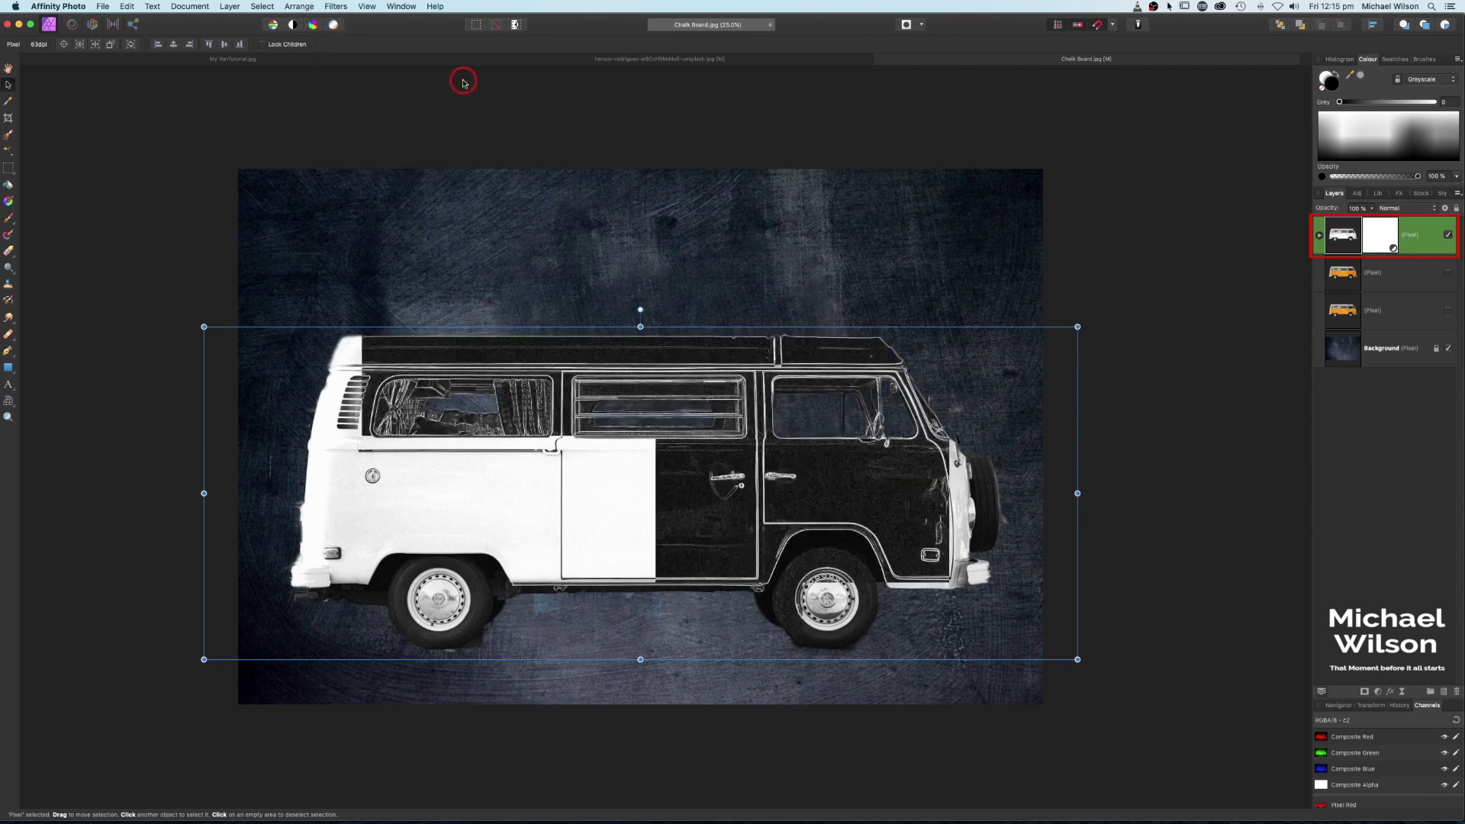
{"action": "left_click", "coordinate": [1393, 212]}
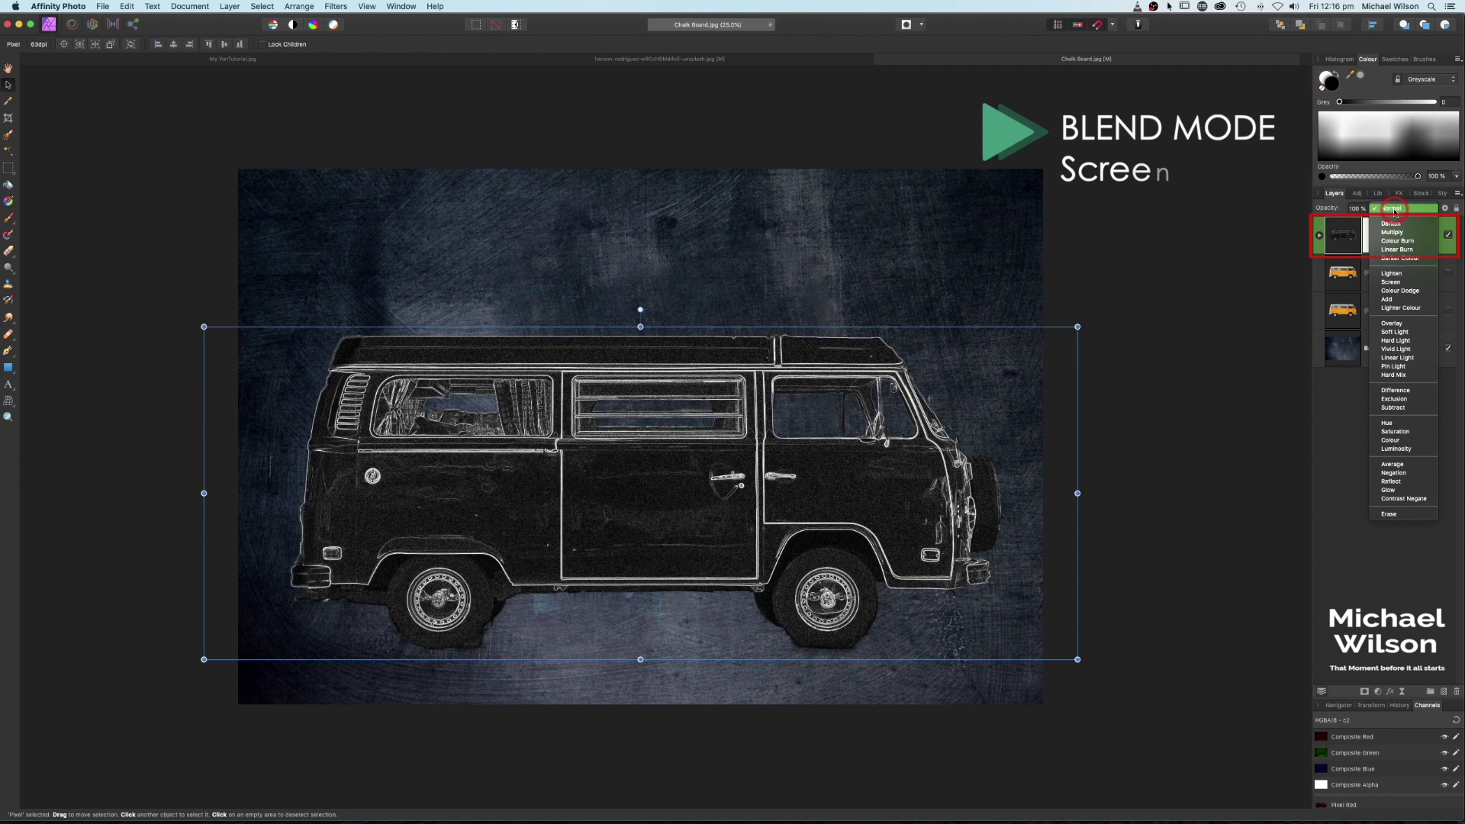
{"action": "left_click", "coordinate": [1397, 279]}
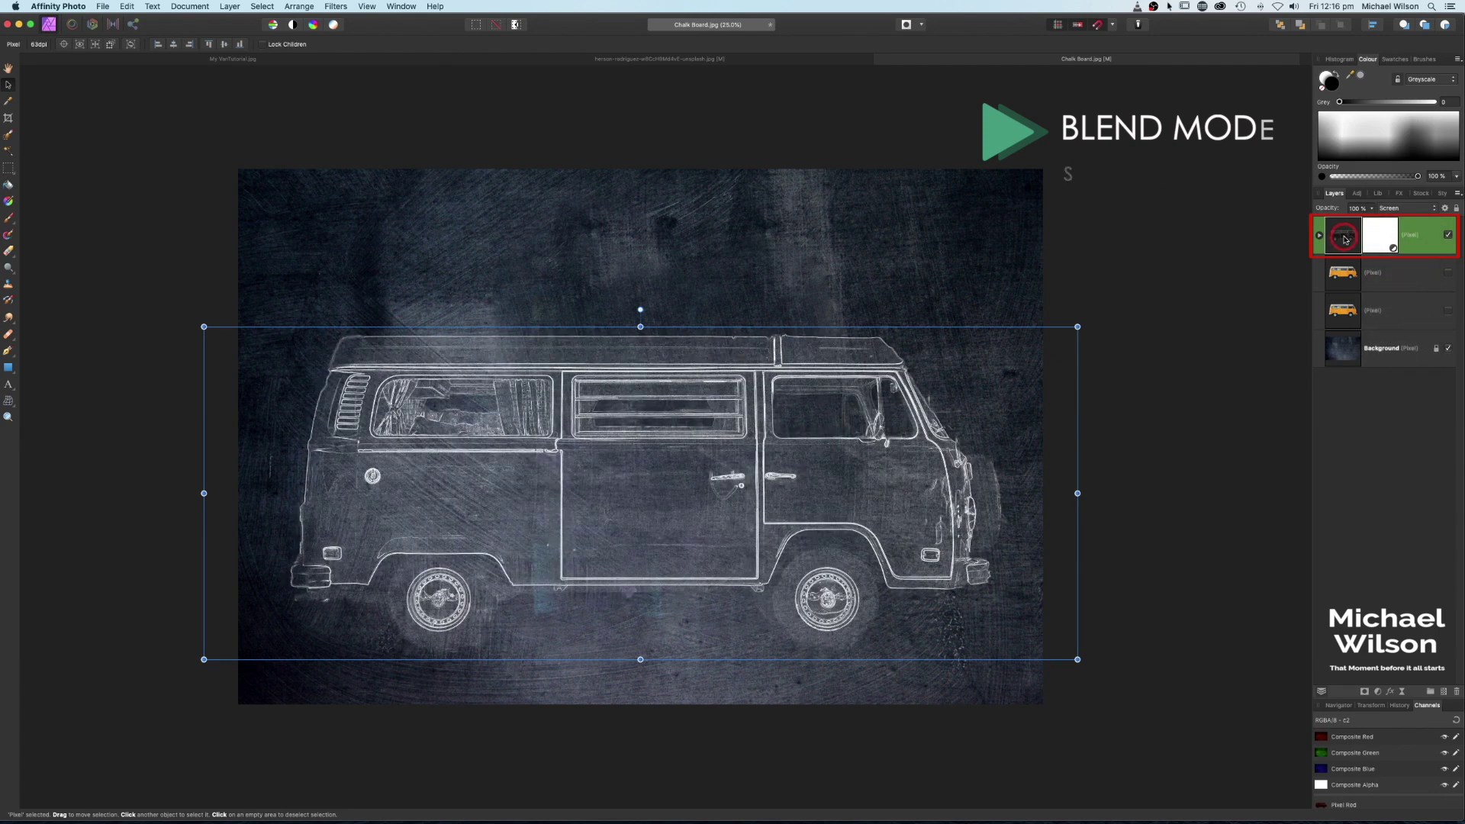
Apply the Colours > Solarise filter to the van sketch
{"action": "left_click", "coordinate": [1379, 242]}
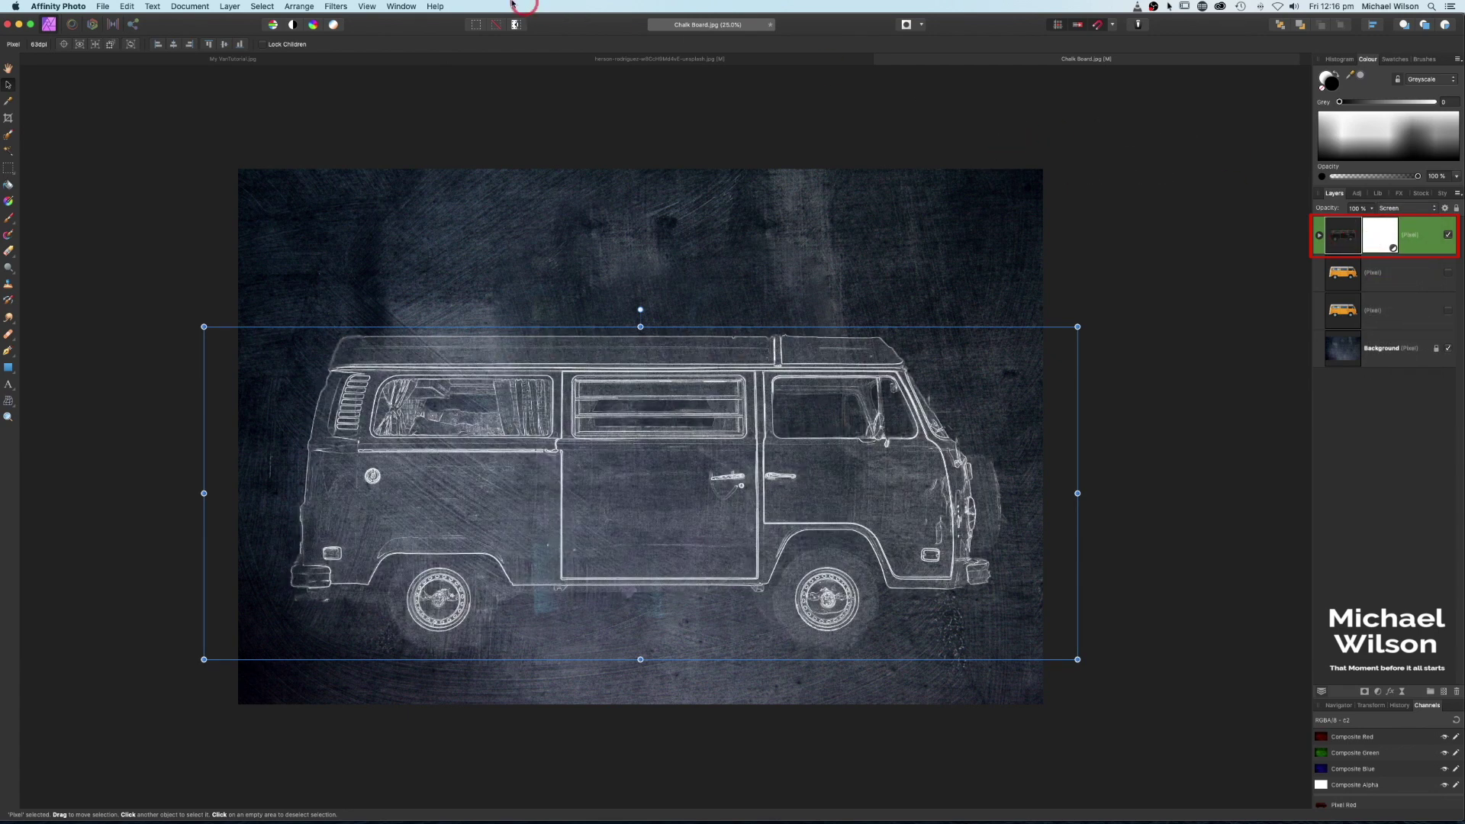
{"action": "left_click", "coordinate": [336, 7]}
{"action": "left_click", "coordinate": [345, 92]}
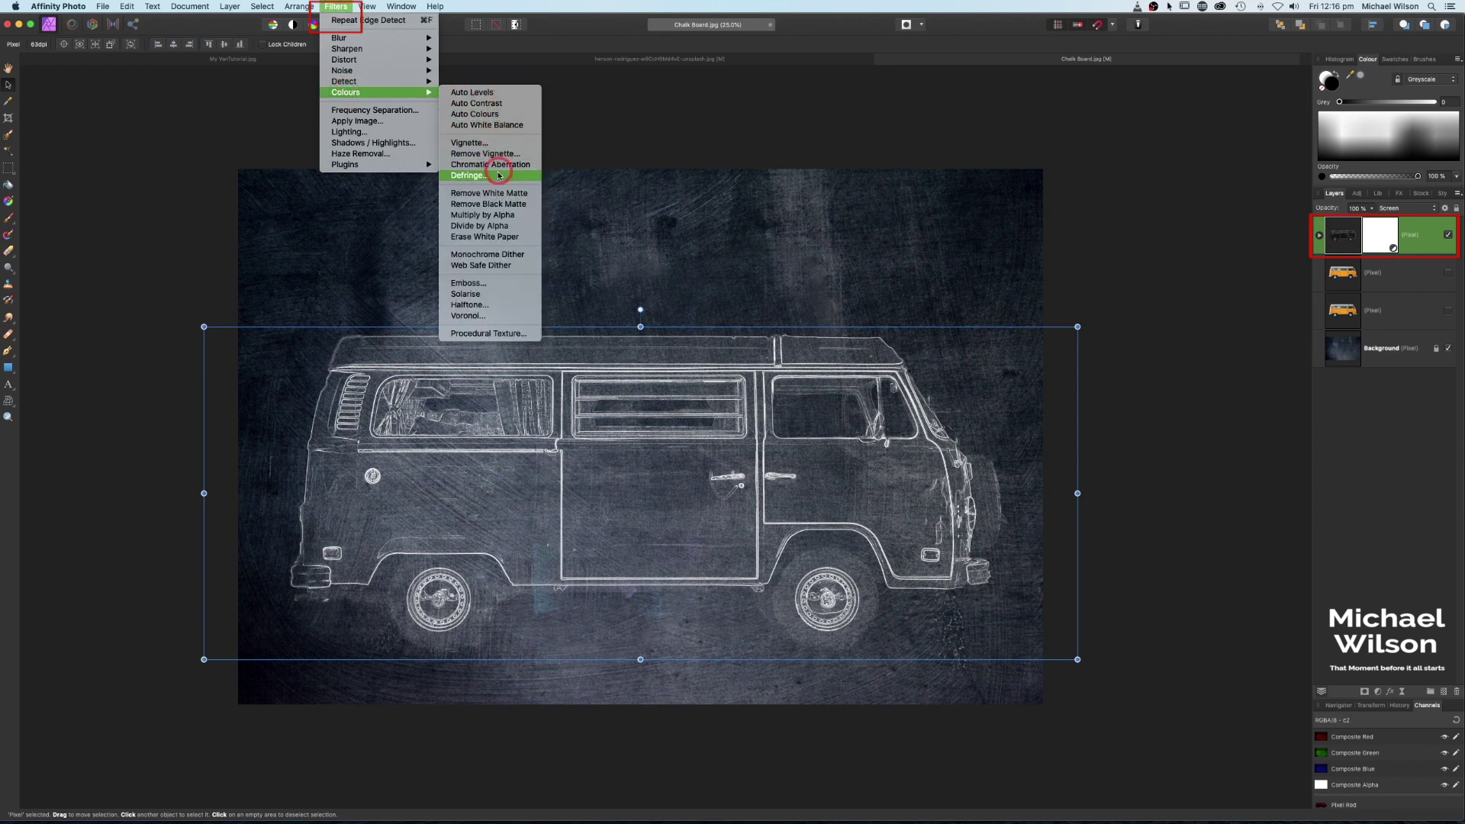
{"action": "left_click", "coordinate": [486, 296]}
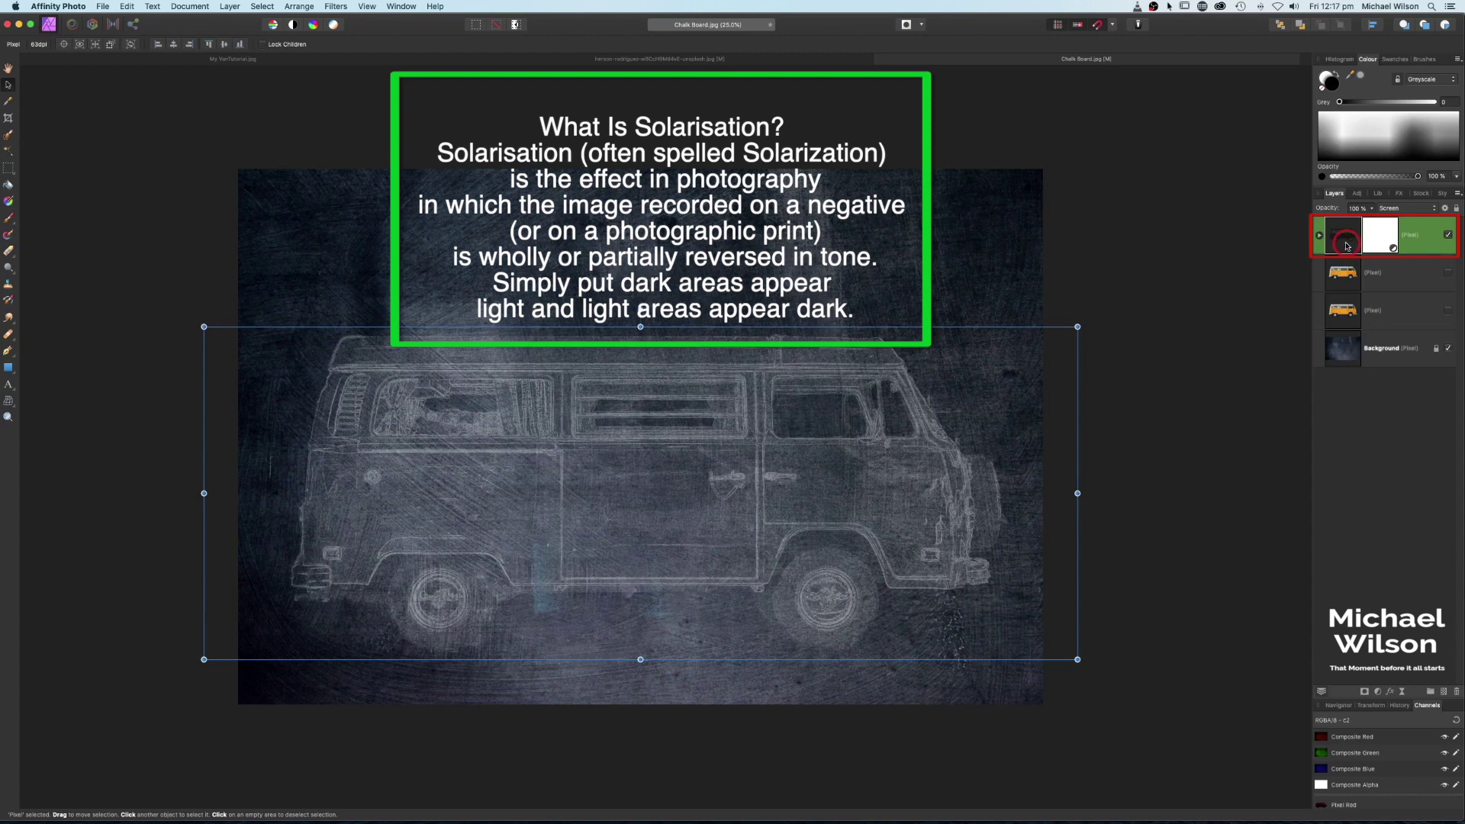
Nest a Levels adjustment in the van sketch layer, with black level about 7% and white level about 90%
{"action": "left_click", "coordinate": [1354, 245]}
{"action": "left_click", "coordinate": [1380, 693]}
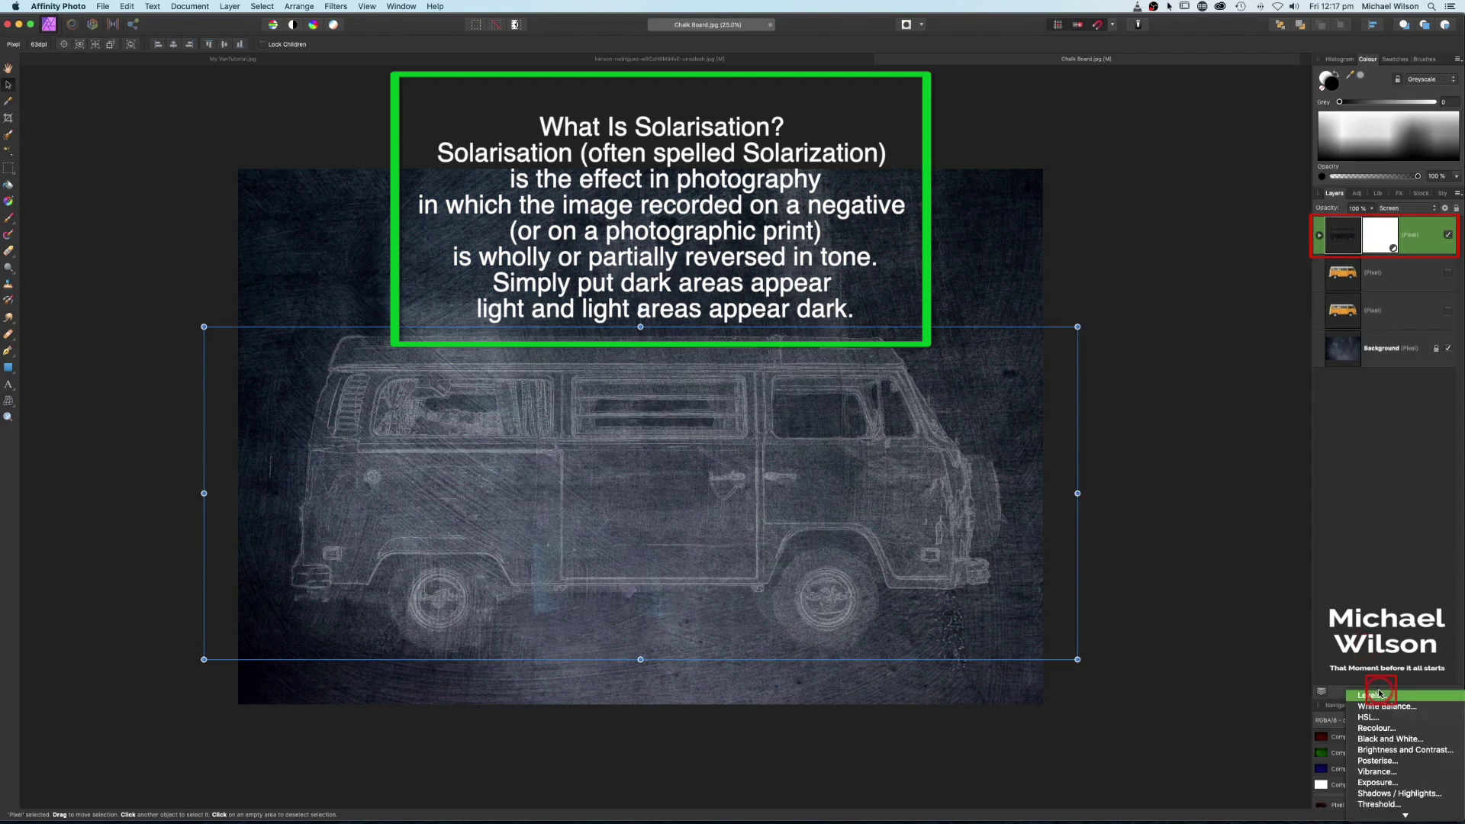
{"action": "left_click", "coordinate": [1401, 478]}
{"action": "left_click", "coordinate": [1151, 90]}
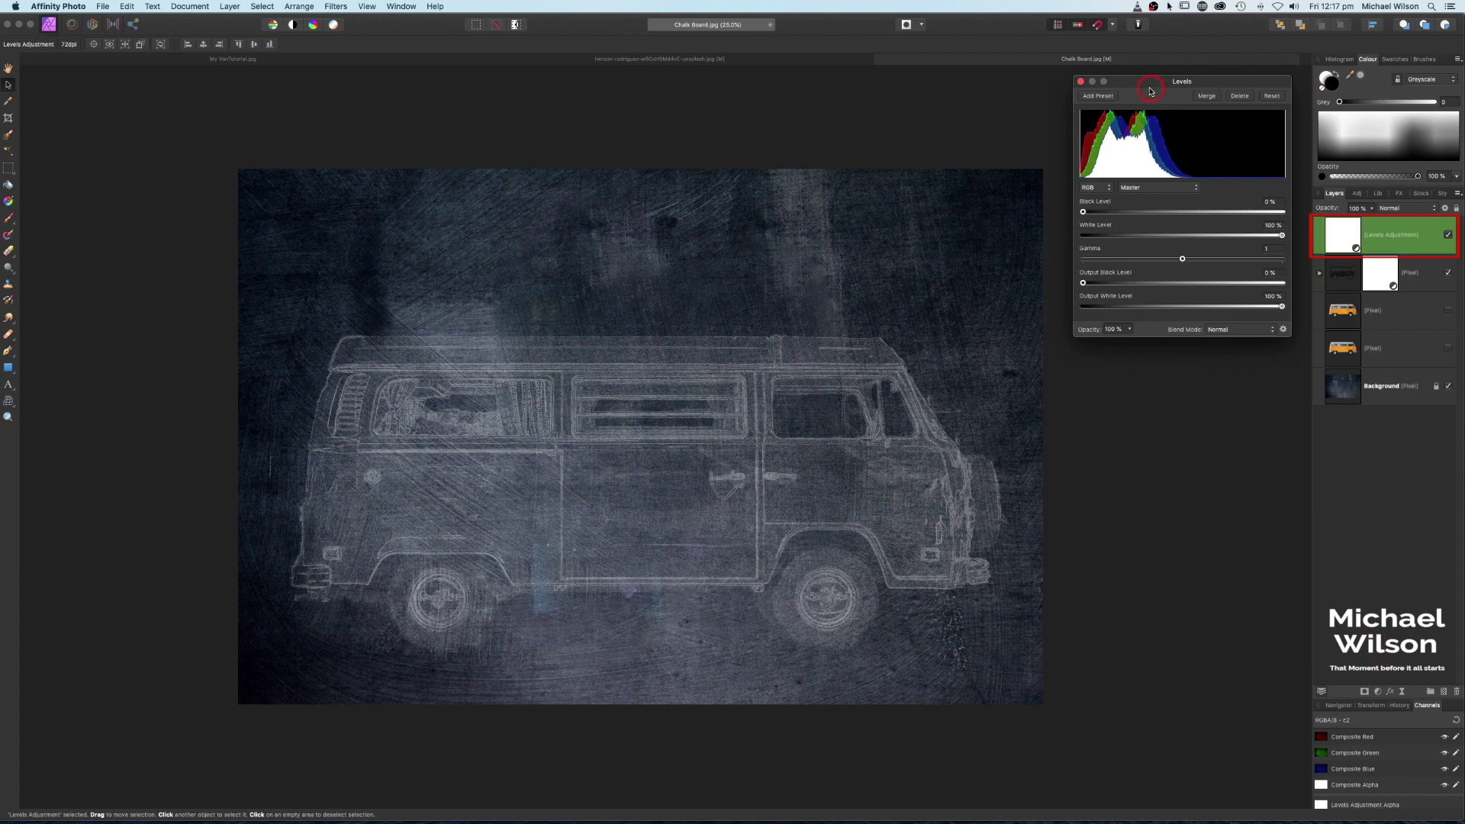
{"action": "left_click", "coordinate": [1089, 208]}
{"action": "left_click_drag", "start_coordinate": [1087, 213], "coordinate": [1094, 216]}
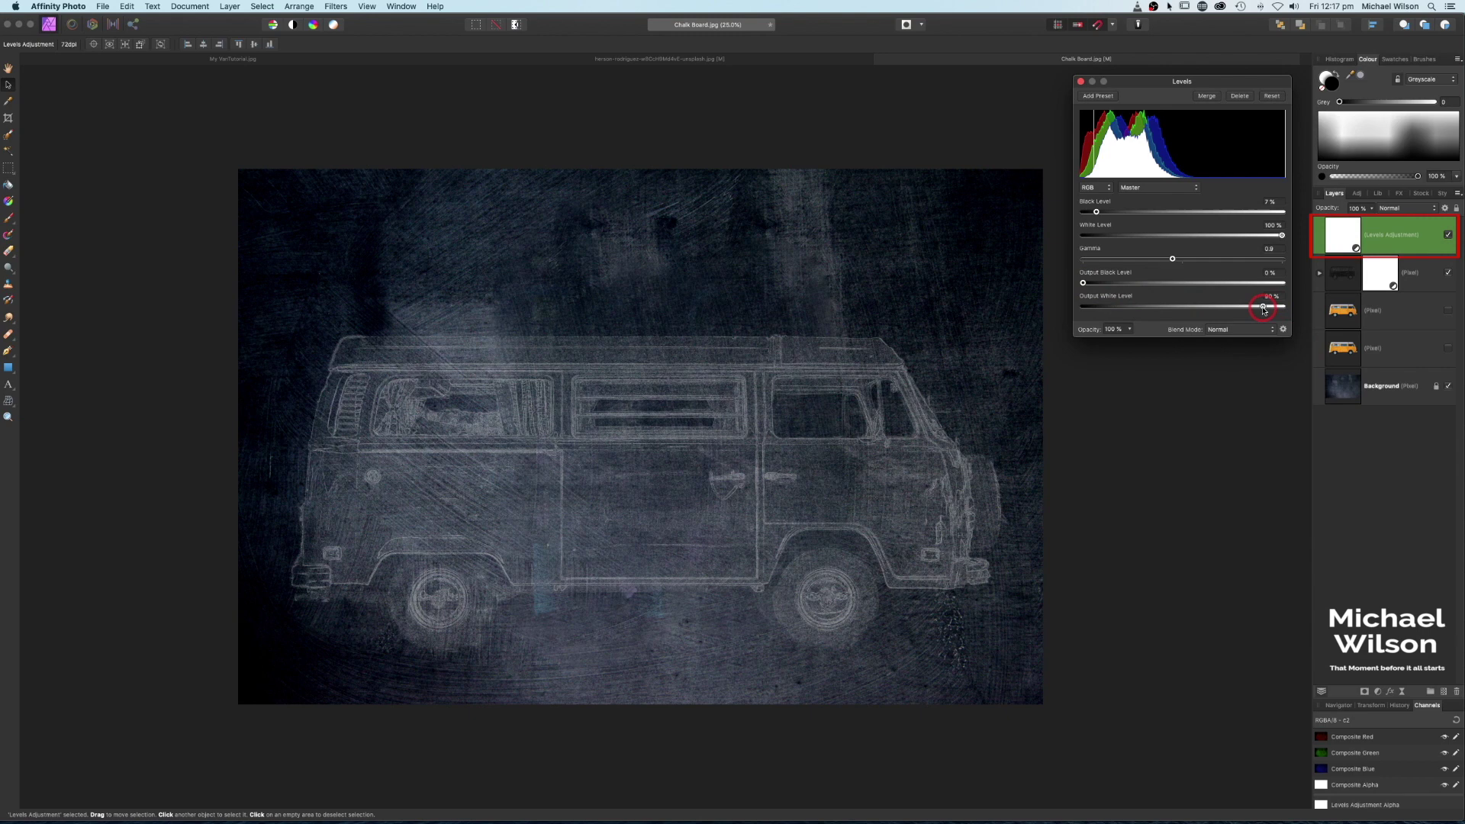
{"action": "left_click_drag", "start_coordinate": [1282, 240], "coordinate": [1270, 241]}
{"action": "left_click", "coordinate": [1081, 83]}
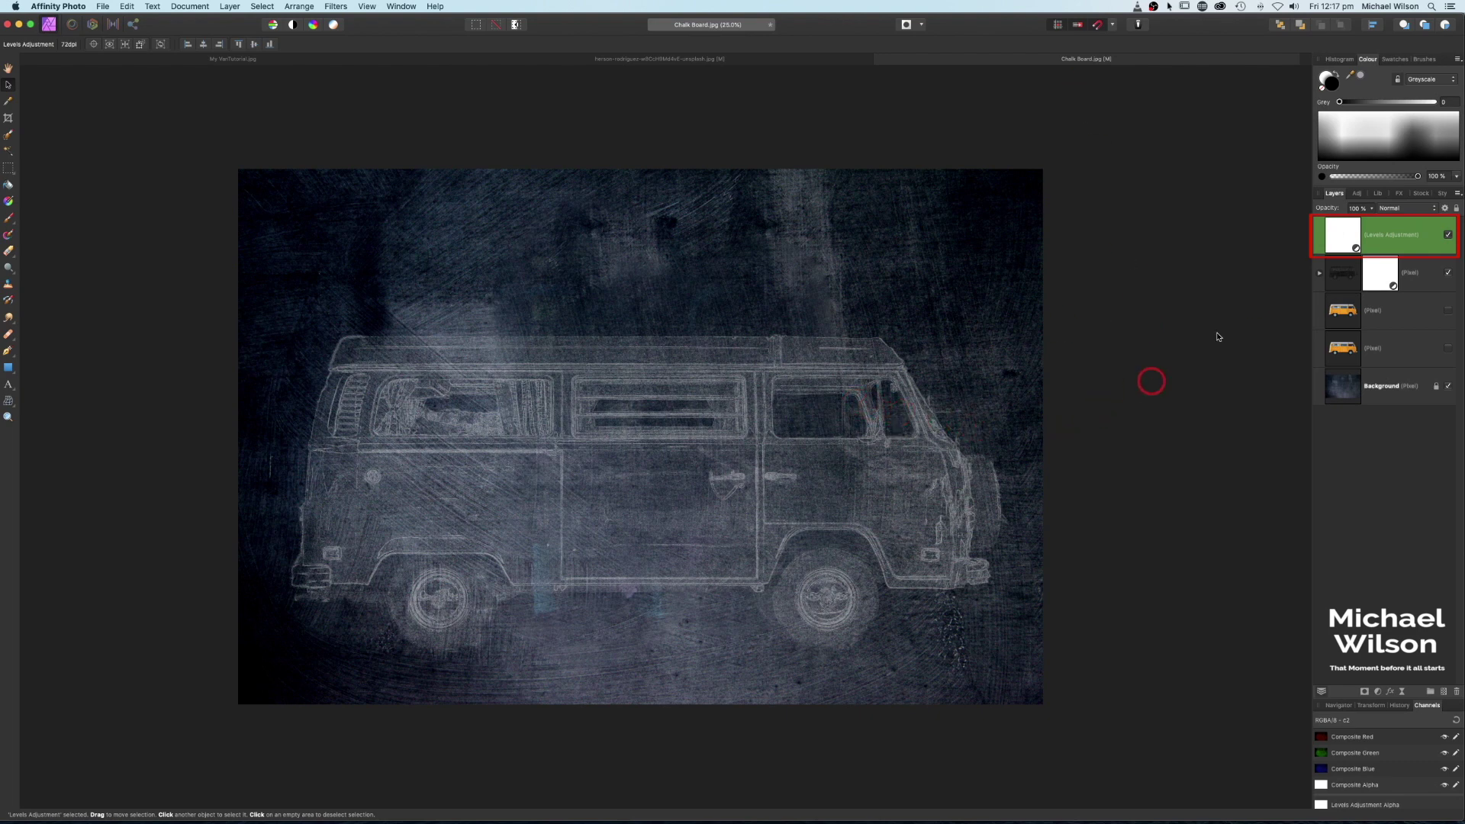
{"action": "left_click_drag", "start_coordinate": [1349, 234], "coordinate": [1358, 269]}
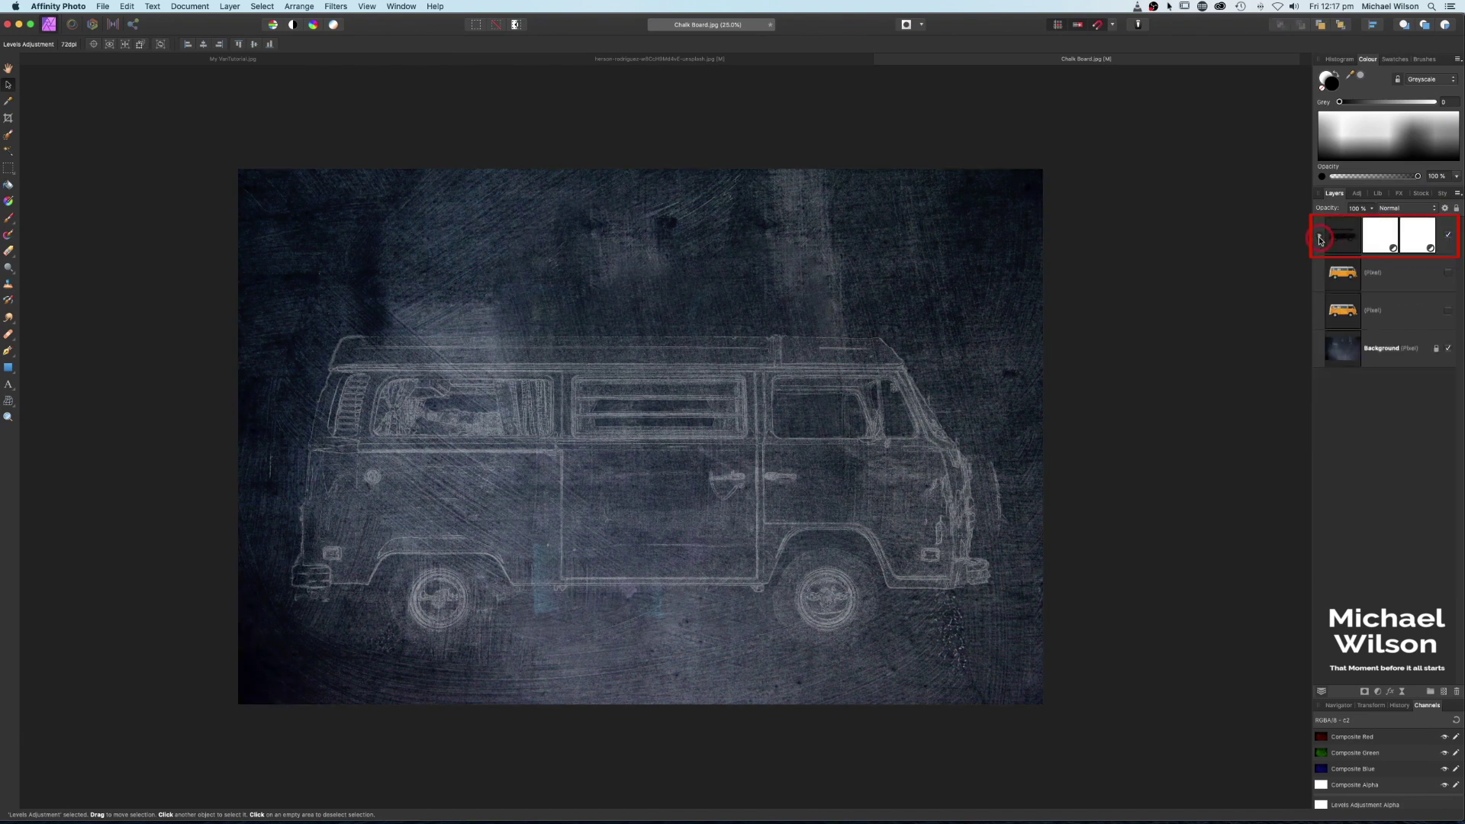
{"action": "left_click", "coordinate": [1347, 241]}
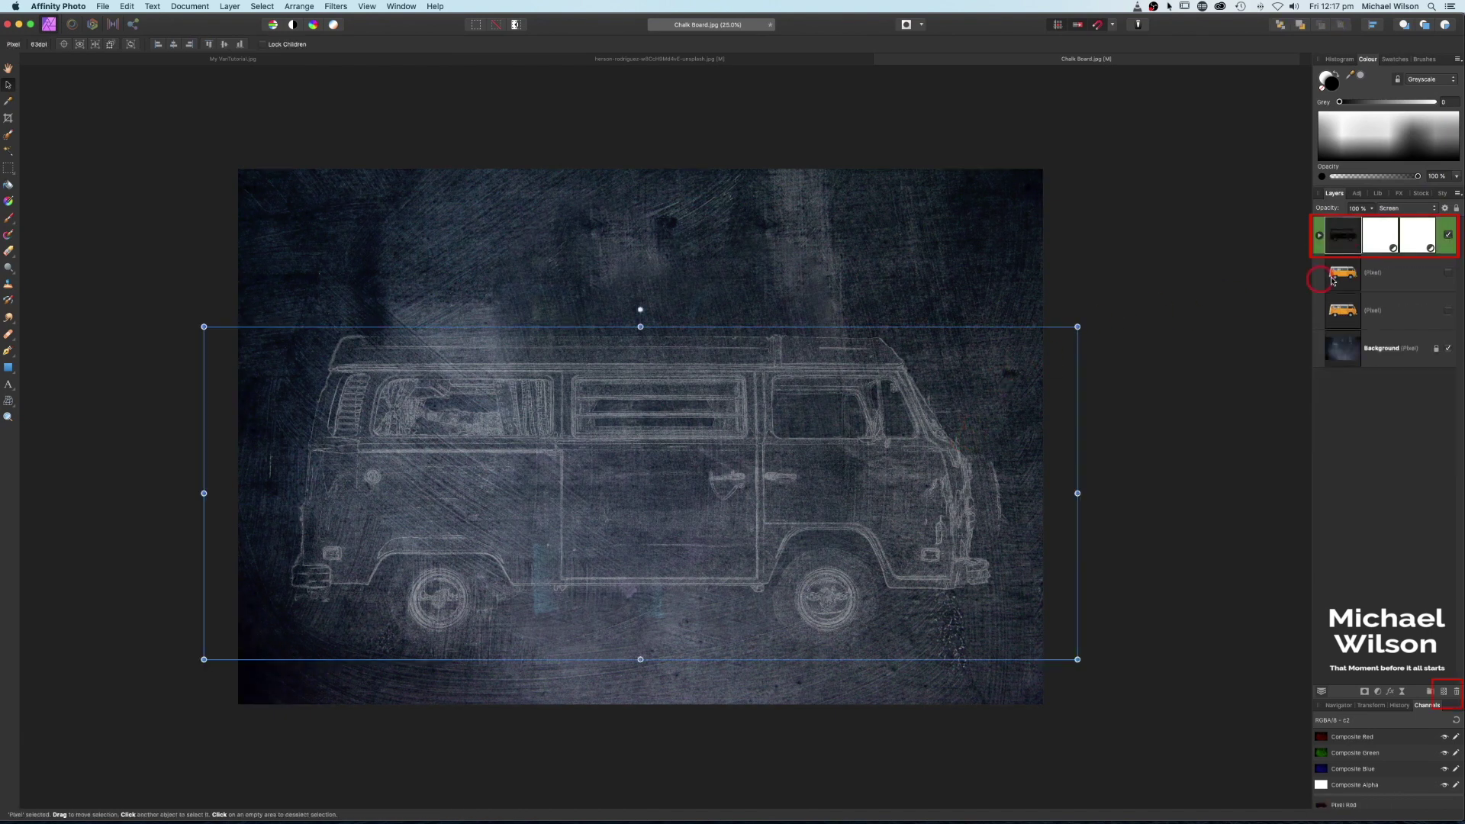
Add an empty pixel layer on top and pick a Pencils brush for the Paint Brush
{"action": "left_click", "coordinate": [1444, 692]}
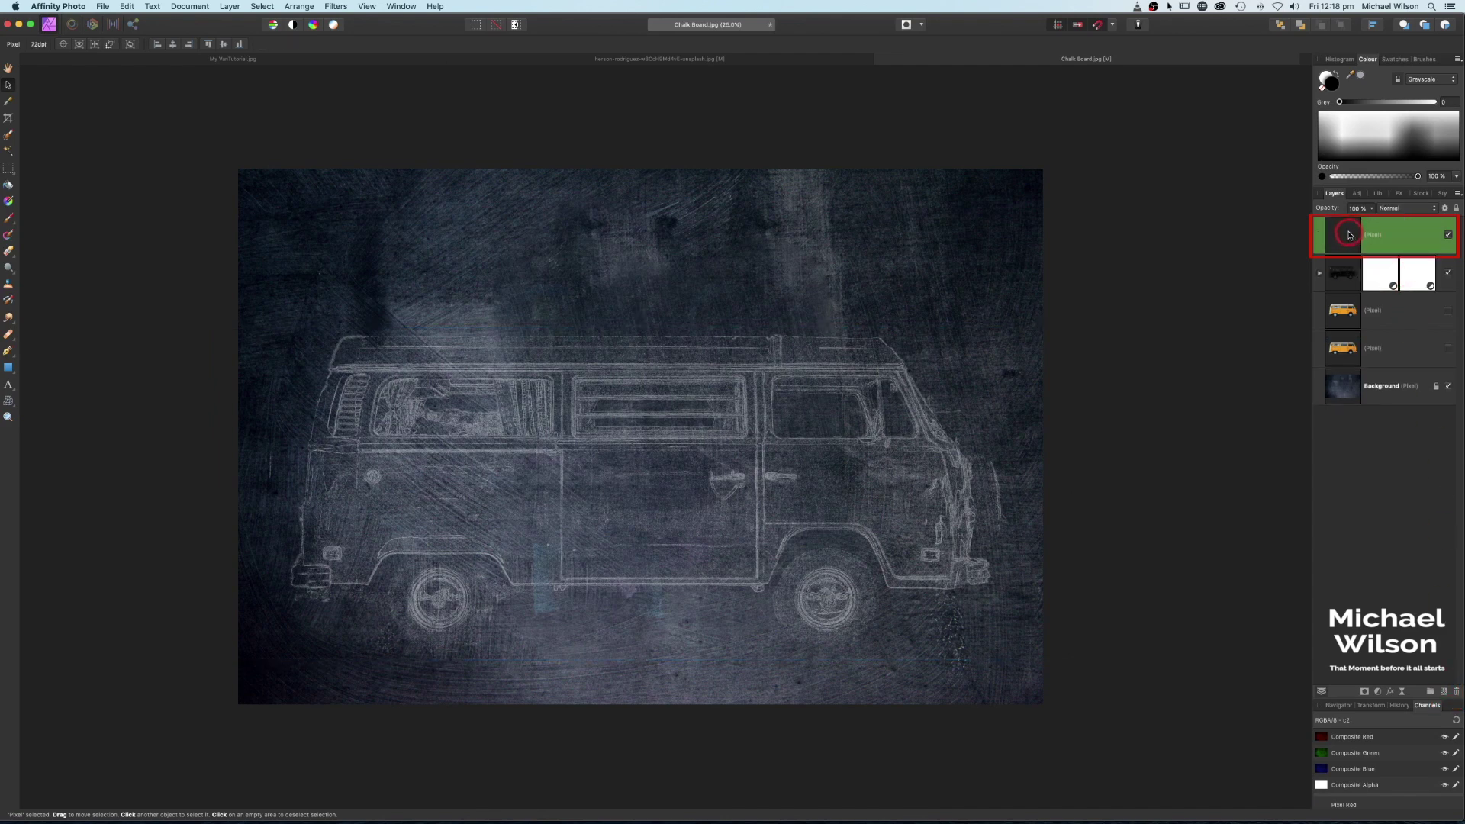
{"action": "left_click", "coordinate": [10, 223]}
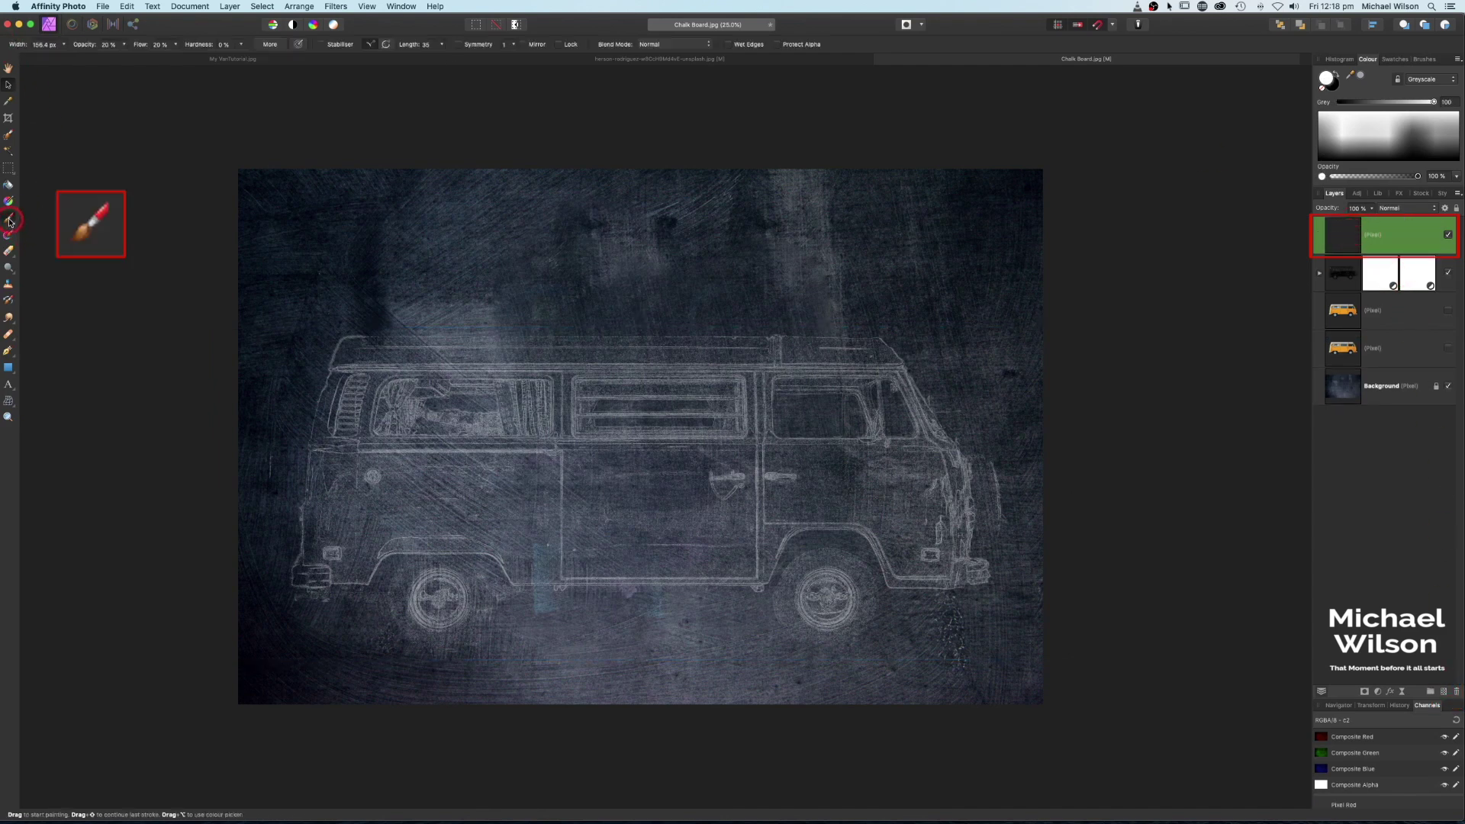
{"action": "left_click", "coordinate": [1425, 59]}
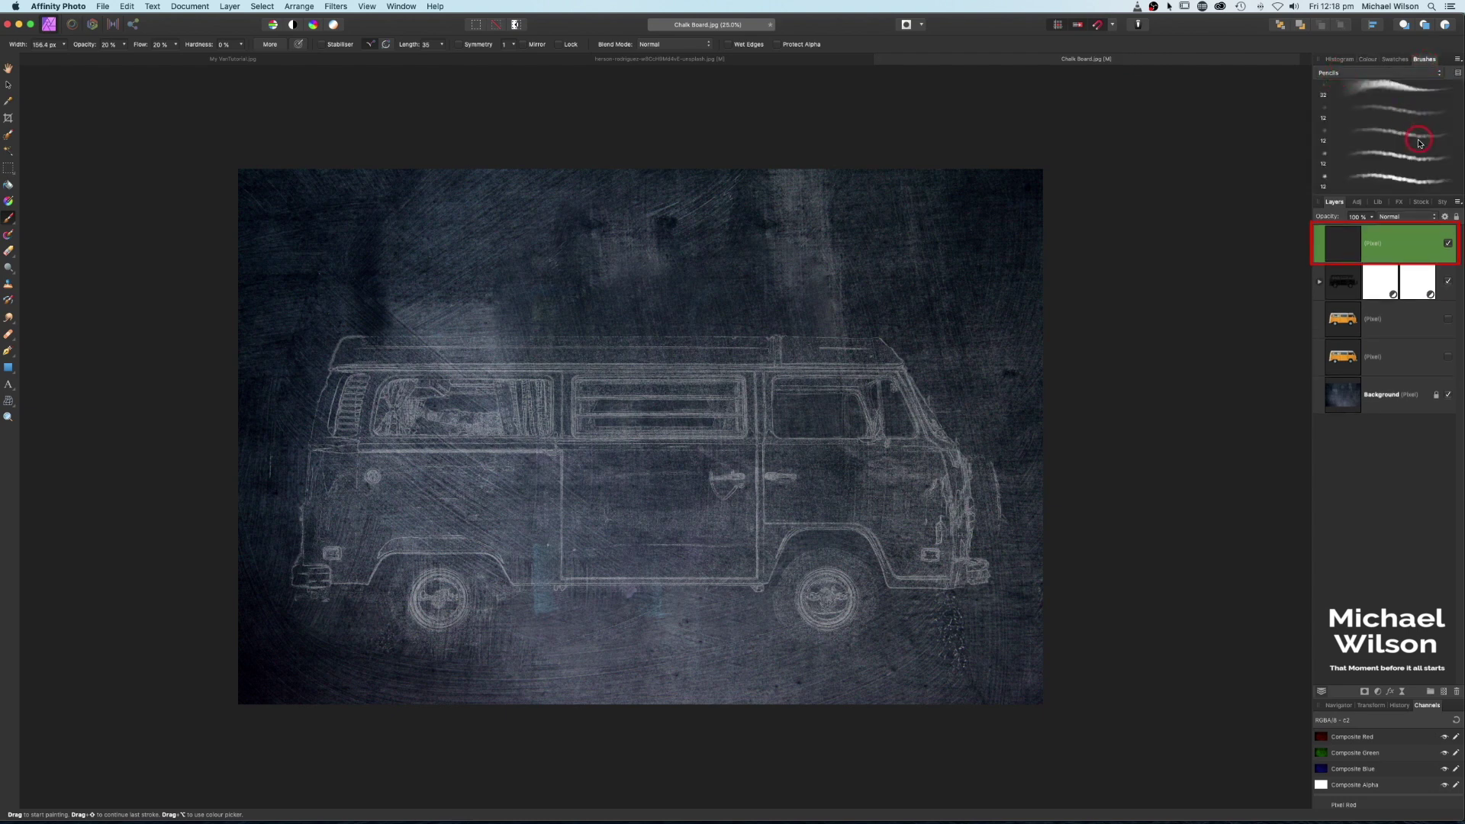
{"action": "left_click", "coordinate": [1385, 115]}
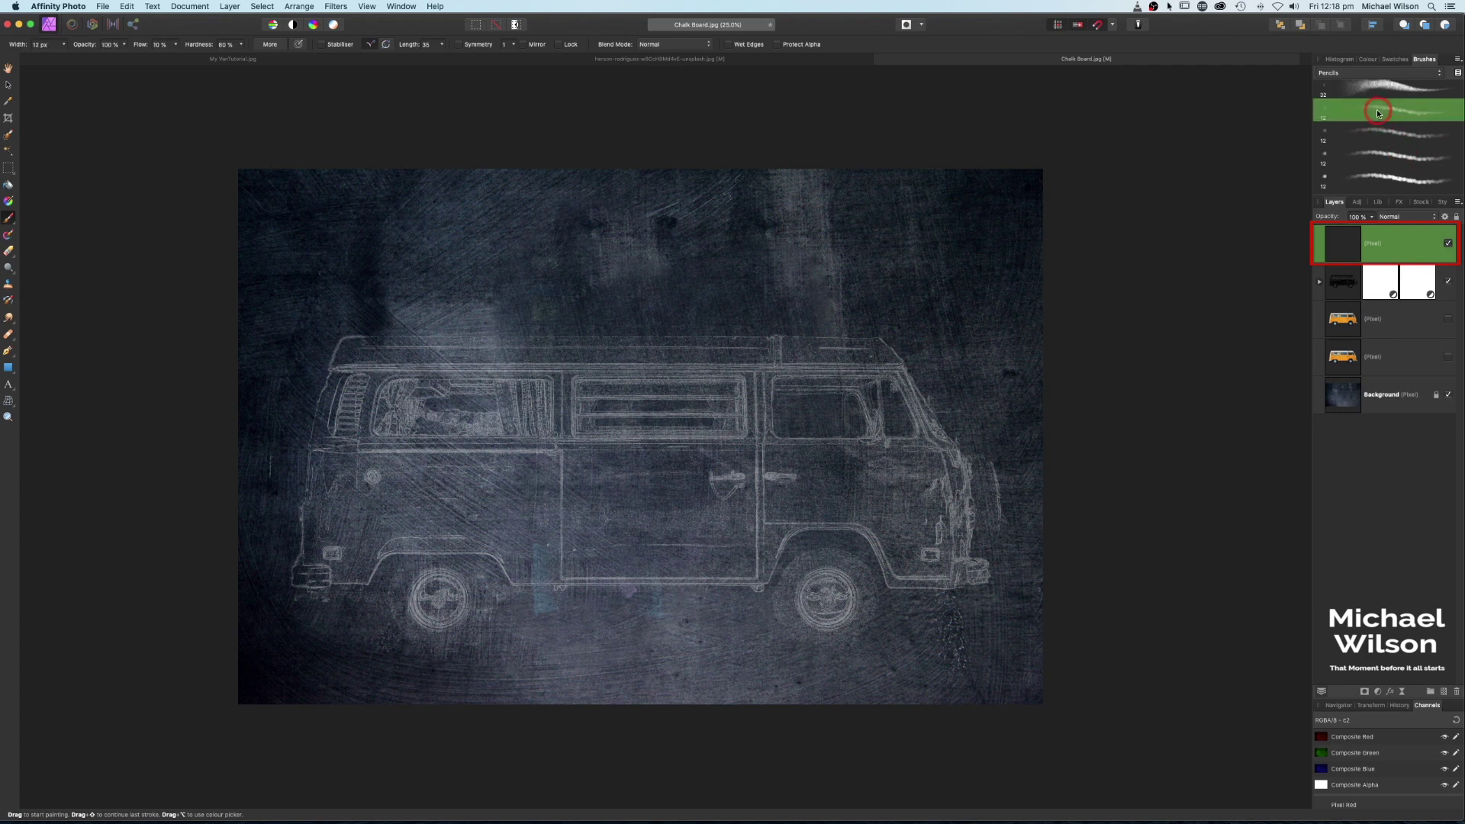
Set the brush to 0% hardness and 20% opacity and flow, with a larger width
{"action": "left_click", "coordinate": [241, 45]}
{"action": "left_click_drag", "start_coordinate": [242, 59], "coordinate": [173, 60]}
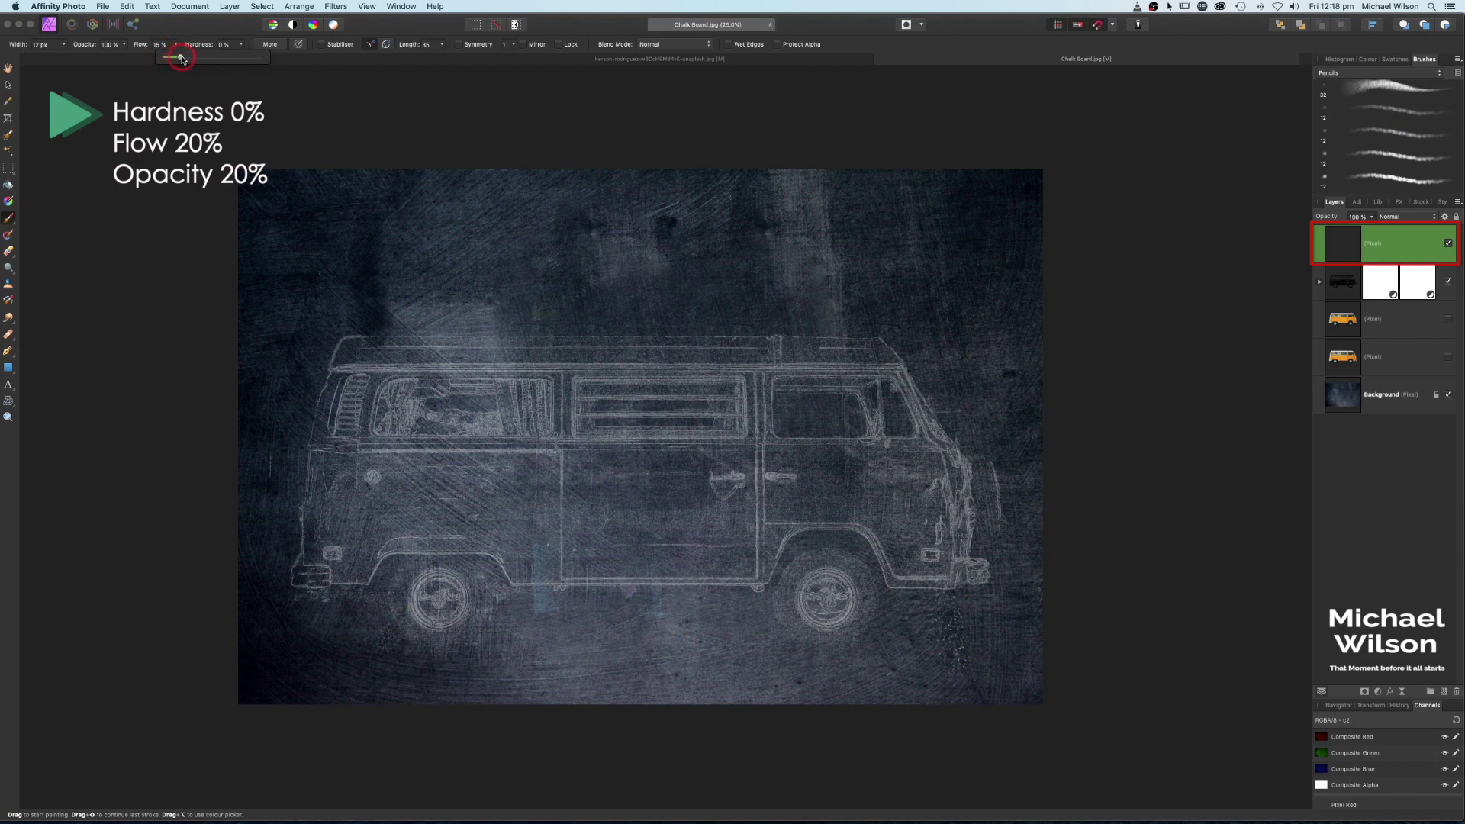
{"action": "left_click", "coordinate": [127, 46]}
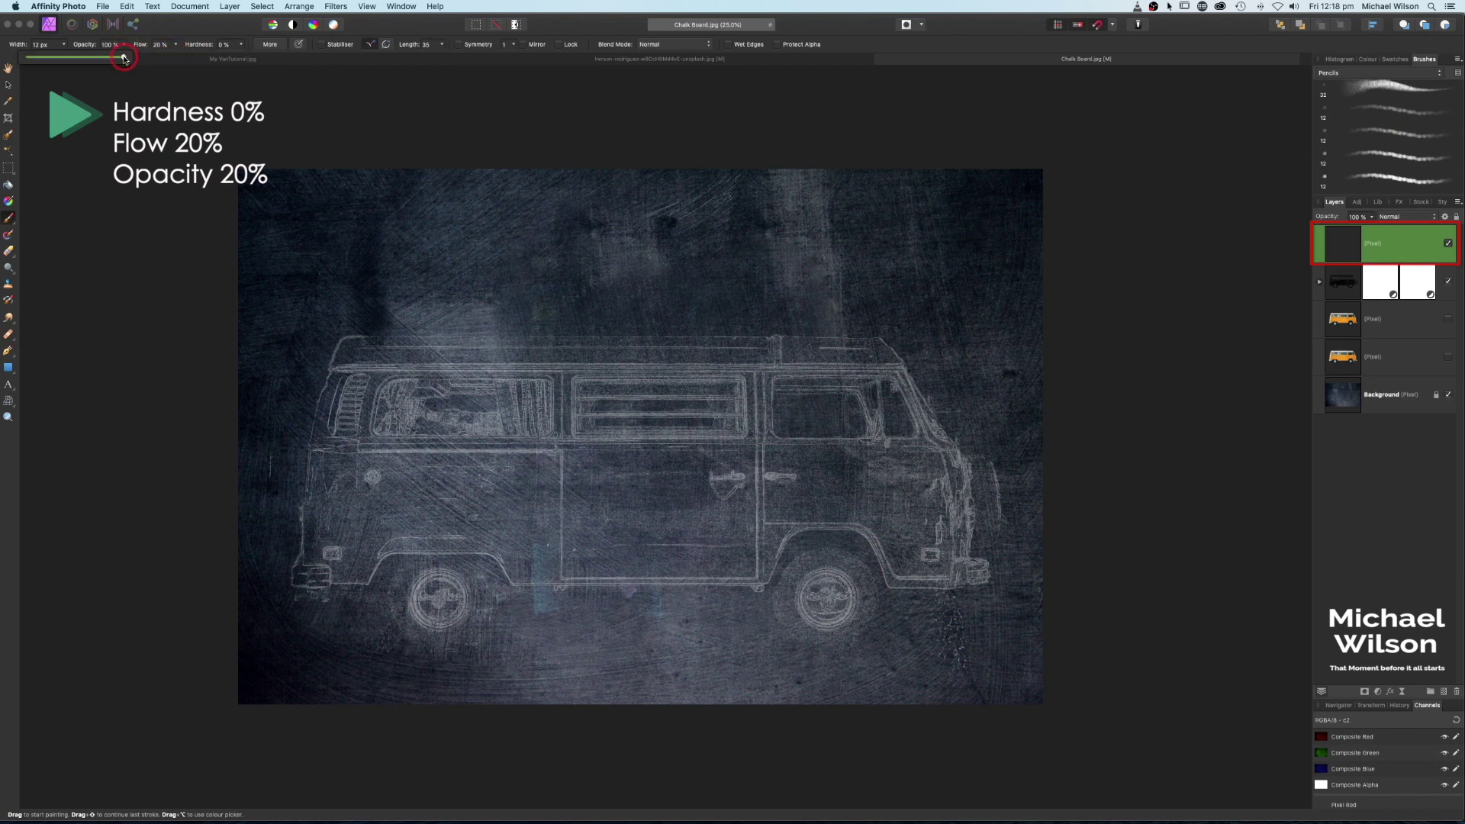
{"action": "left_click_drag", "start_coordinate": [126, 58], "coordinate": [58, 62]}
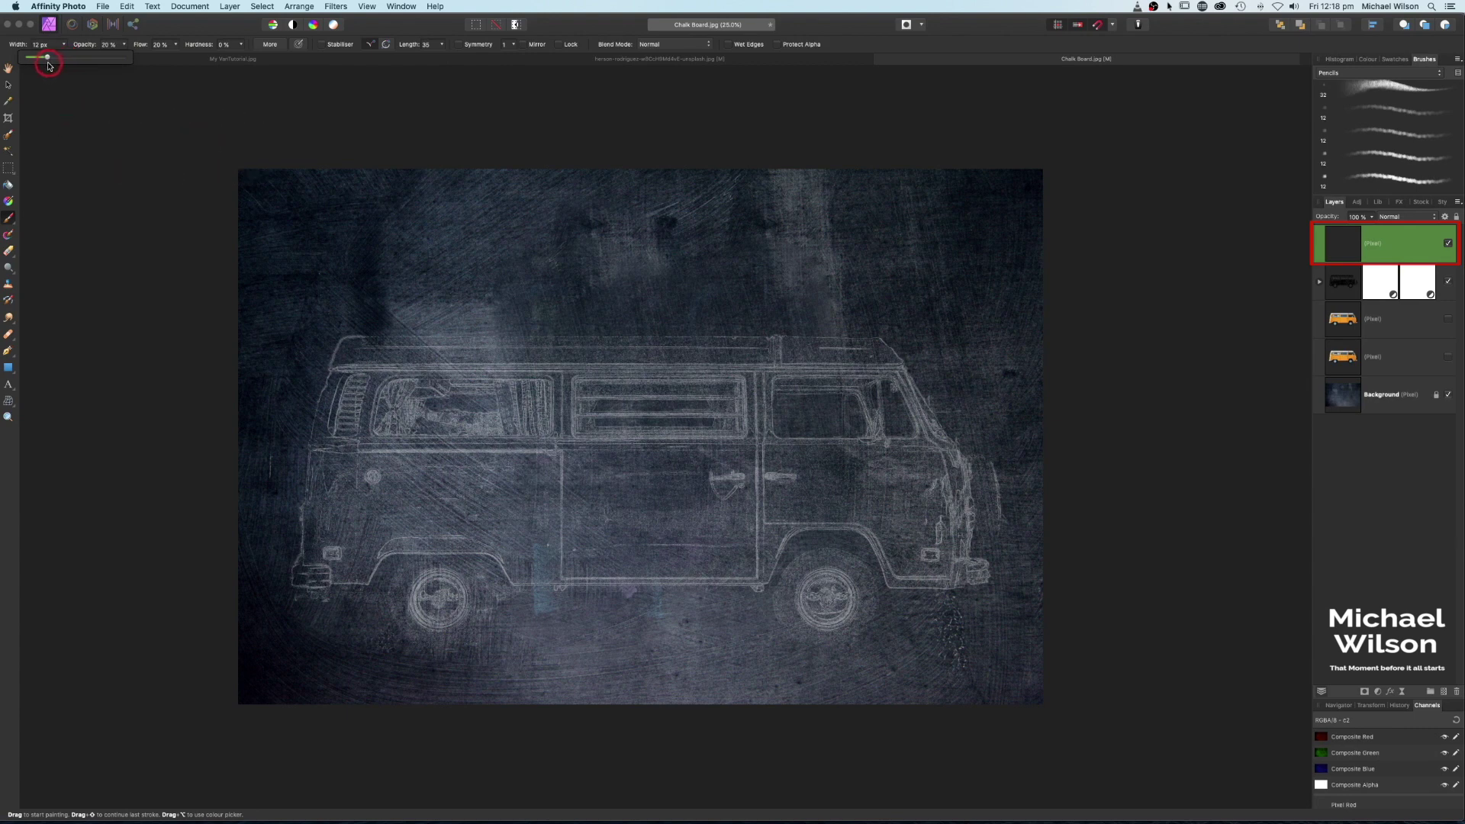
{"action": "key", "text": "bracketright"}
{"action": "key", "text": "bracketright"}
{"action": "key", "text": "bracketright"}
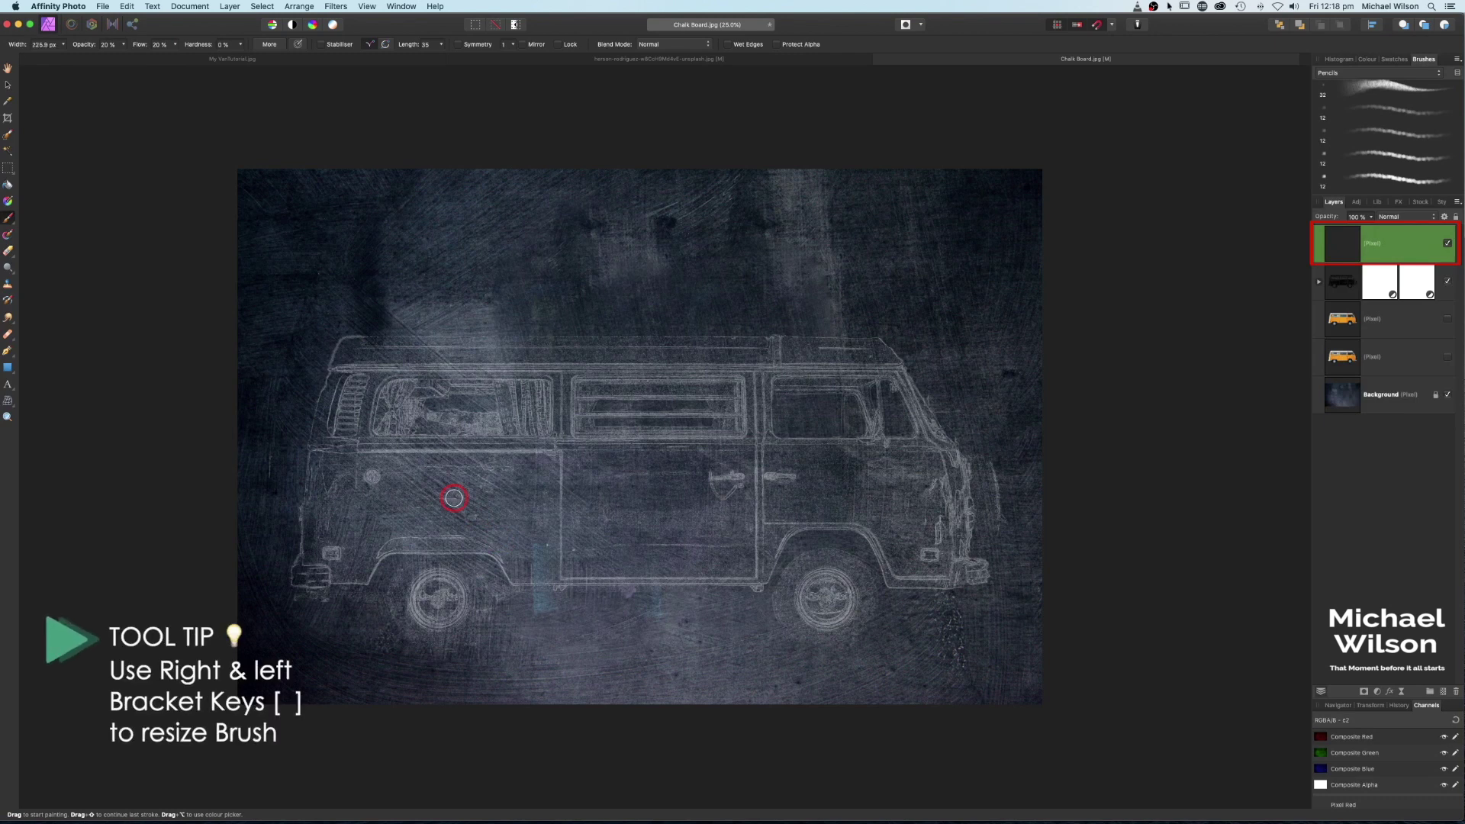
Brush soft chalk halos around both wheels and faint strokes at the van's right end
{"action": "key", "text": "bracketright"}
{"action": "mouse_move", "coordinate": [408, 570]}
{"action": "left_mouse_down"}
{"action": "mouse_move", "coordinate": [396, 609]}
{"action": "mouse_move", "coordinate": [415, 622]}
{"action": "mouse_move", "coordinate": [436, 631]}
{"action": "mouse_move", "coordinate": [479, 609]}
{"action": "mouse_move", "coordinate": [468, 583]}
{"action": "mouse_move", "coordinate": [392, 589]}
{"action": "mouse_move", "coordinate": [425, 598]}
{"action": "left_mouse_up"}
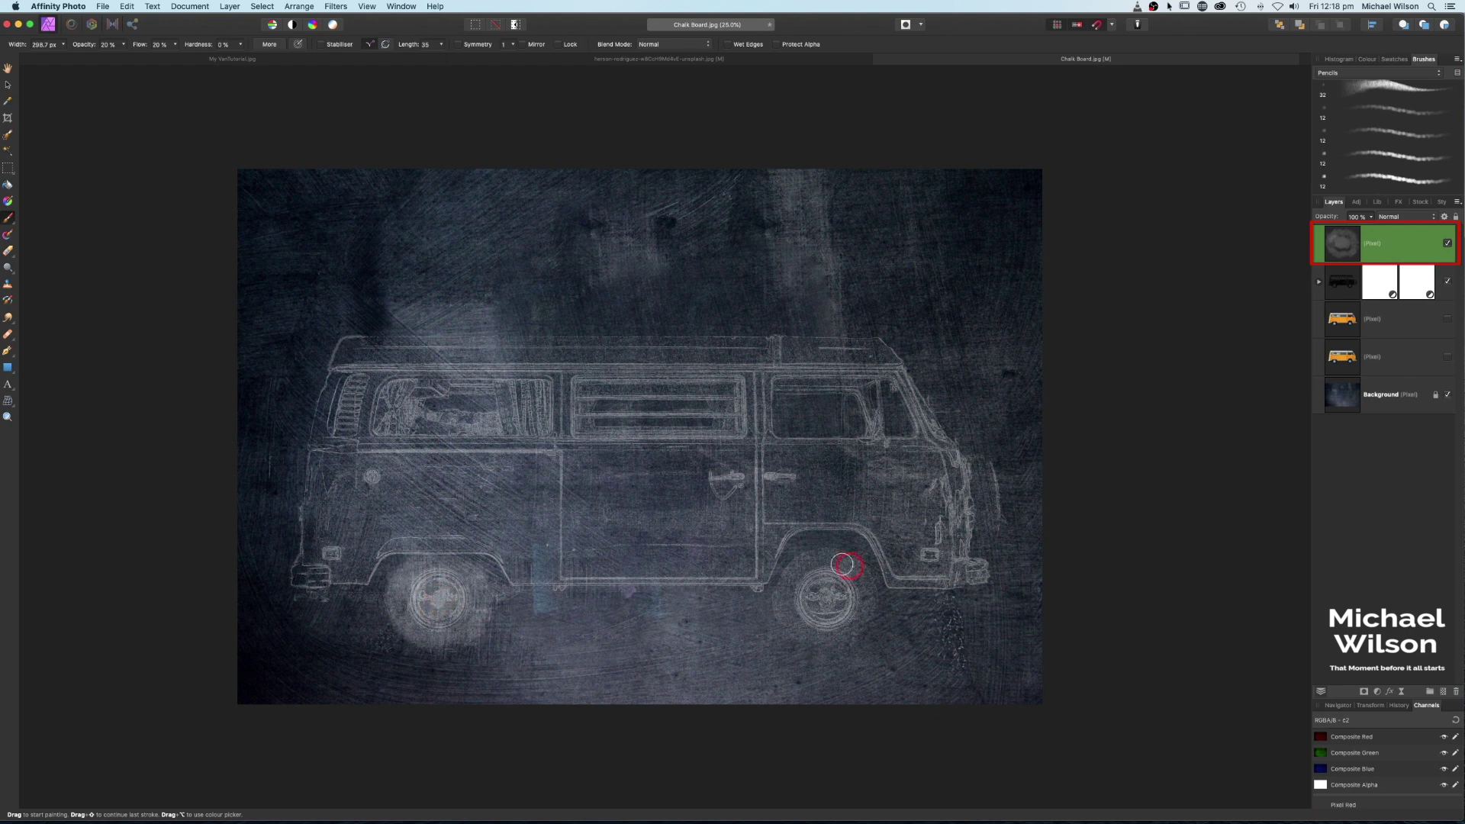
{"action": "mouse_move", "coordinate": [847, 565]}
{"action": "left_mouse_down"}
{"action": "mouse_move", "coordinate": [794, 563]}
{"action": "mouse_move", "coordinate": [788, 591]}
{"action": "left_mouse_up"}
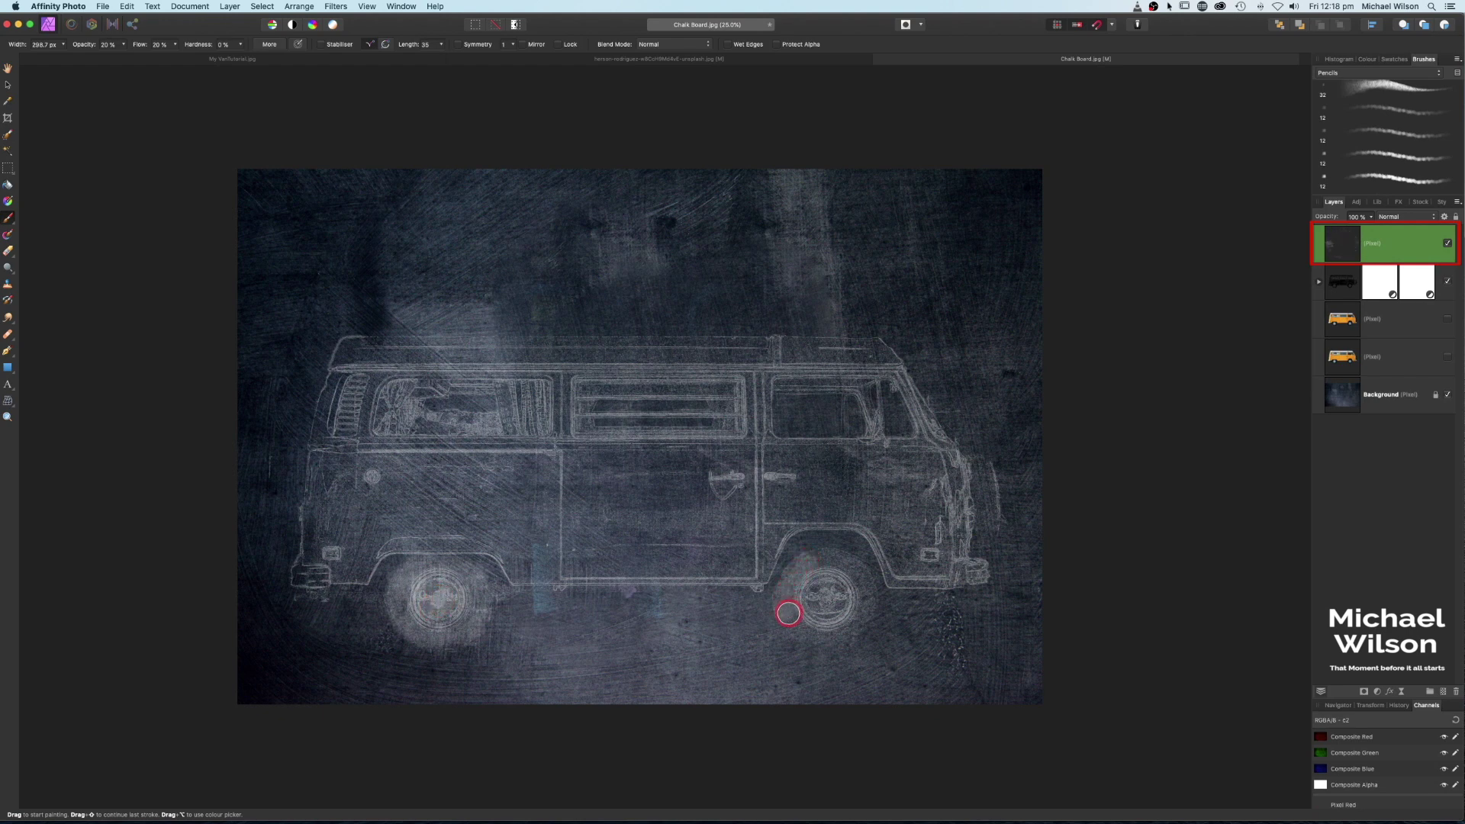
{"action": "mouse_move", "coordinate": [788, 613]}
{"action": "left_mouse_down"}
{"action": "mouse_move", "coordinate": [828, 570]}
{"action": "mouse_move", "coordinate": [795, 588]}
{"action": "mouse_move", "coordinate": [853, 610]}
{"action": "mouse_move", "coordinate": [837, 605]}
{"action": "left_mouse_up"}
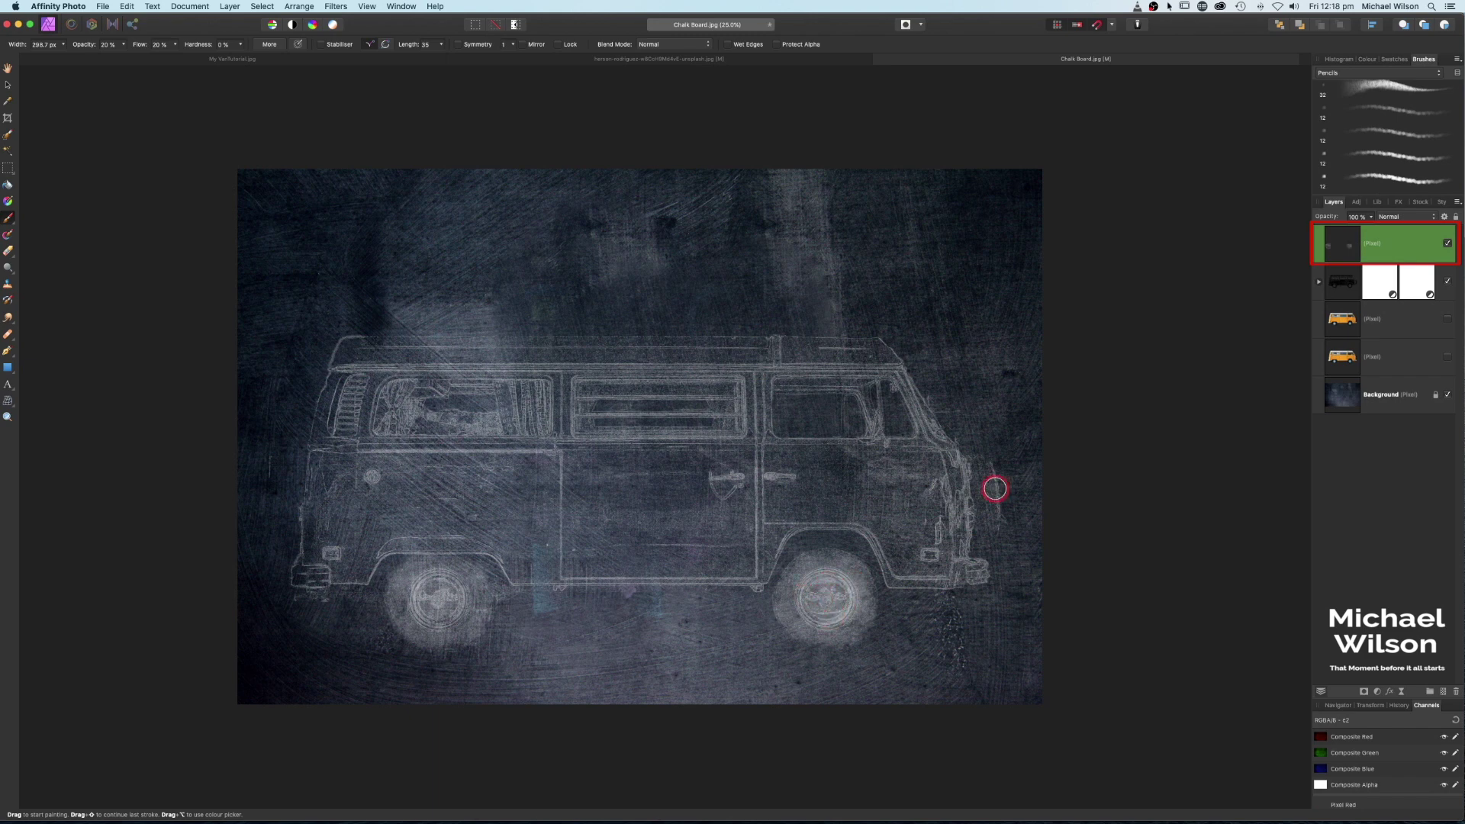
{"action": "key", "text": "bracketleft"}
{"action": "mouse_move", "coordinate": [995, 489]}
{"action": "left_mouse_down"}
{"action": "mouse_move", "coordinate": [971, 468]}
{"action": "mouse_move", "coordinate": [958, 483]}
{"action": "mouse_move", "coordinate": [975, 458]}
{"action": "mouse_move", "coordinate": [988, 530]}
{"action": "mouse_move", "coordinate": [981, 500]}
{"action": "left_mouse_up"}
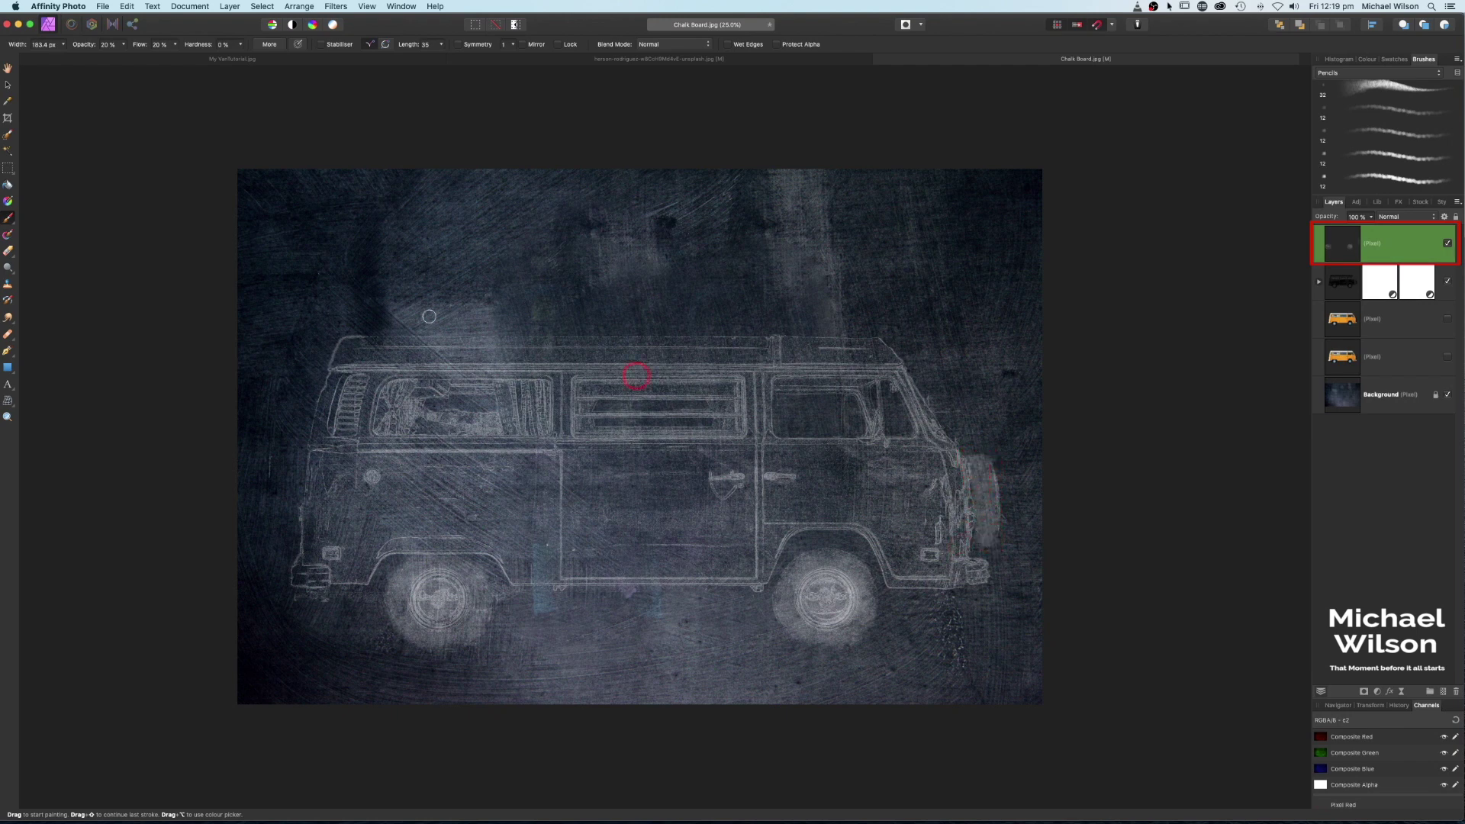
Chalk along the van's roof line, raising brush opacity to 25% and using a finer width
{"action": "mouse_move", "coordinate": [757, 341]}
{"action": "left_mouse_down"}
{"action": "mouse_move", "coordinate": [661, 333]}
{"action": "mouse_move", "coordinate": [834, 327]}
{"action": "mouse_move", "coordinate": [392, 328]}
{"action": "left_mouse_up"}
{"action": "mouse_move", "coordinate": [124, 48]}
{"action": "left_mouse_down"}
{"action": "mouse_move", "coordinate": [177, 60]}
{"action": "mouse_move", "coordinate": [178, 46]}
{"action": "left_mouse_up"}
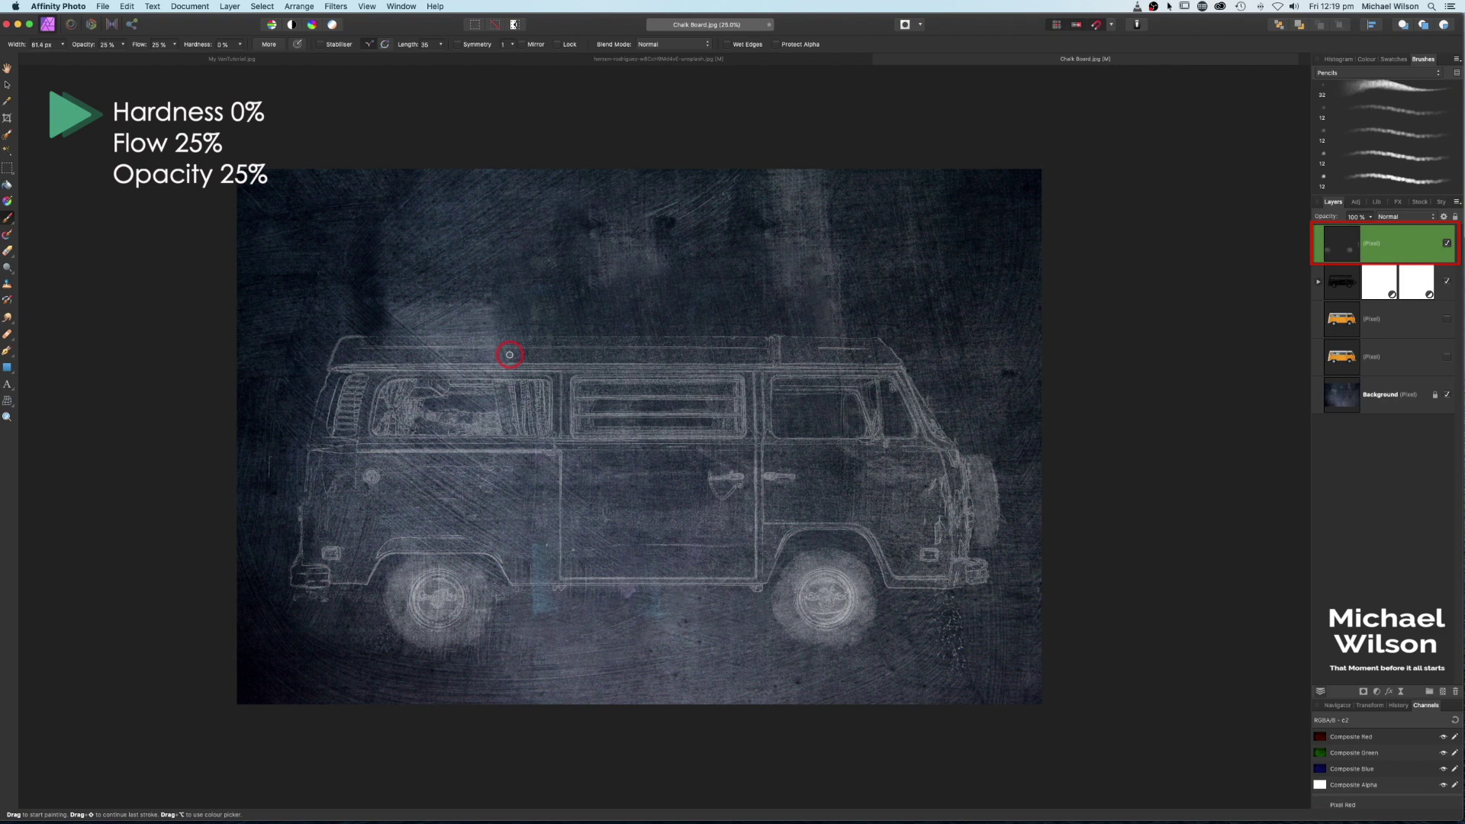
{"action": "key", "text": "bracketleft"}
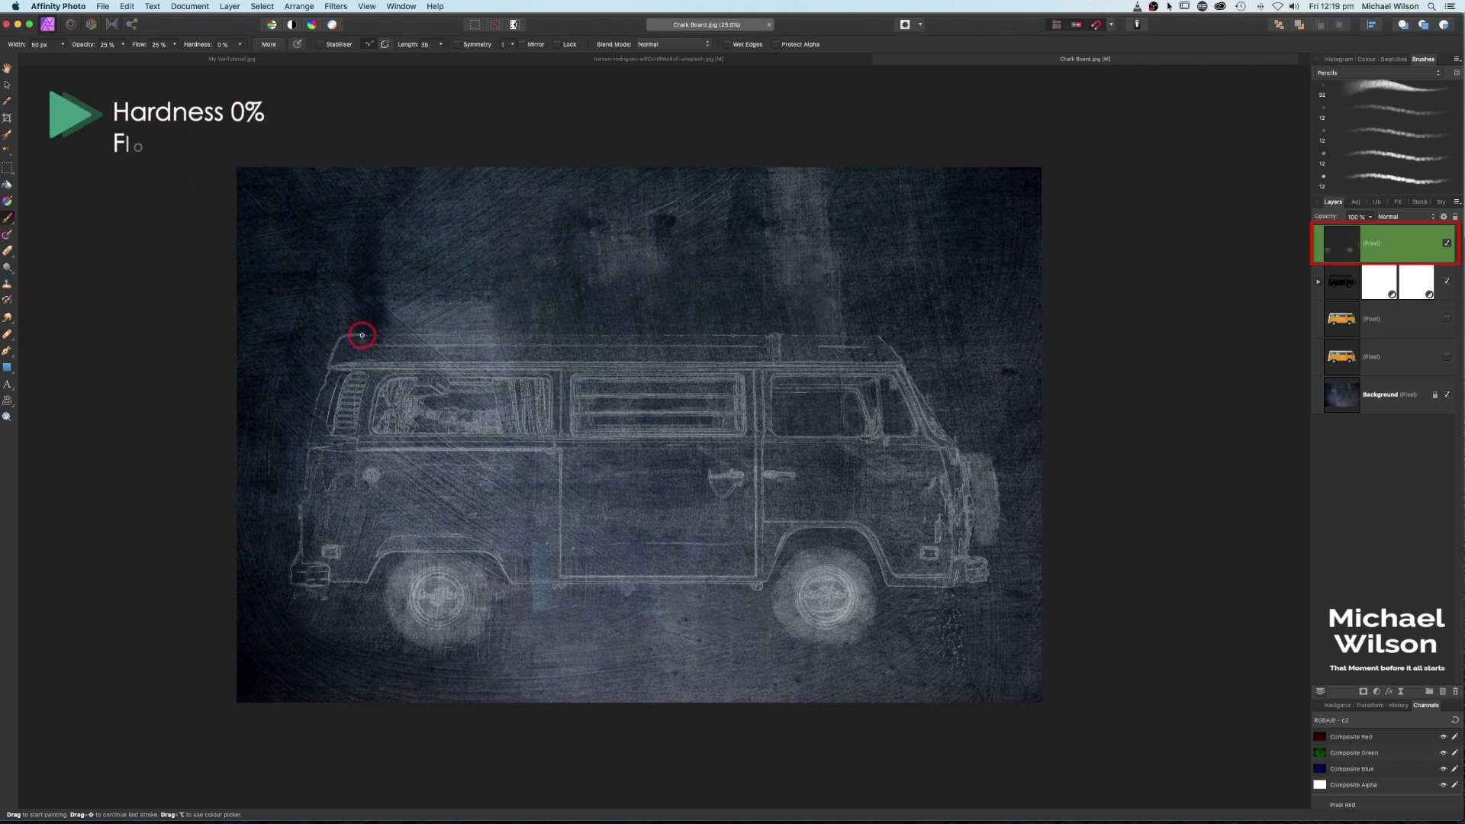
{"action": "scroll", "coordinate": [361, 335], "scroll_direction": "up", "scroll_amount": 1}
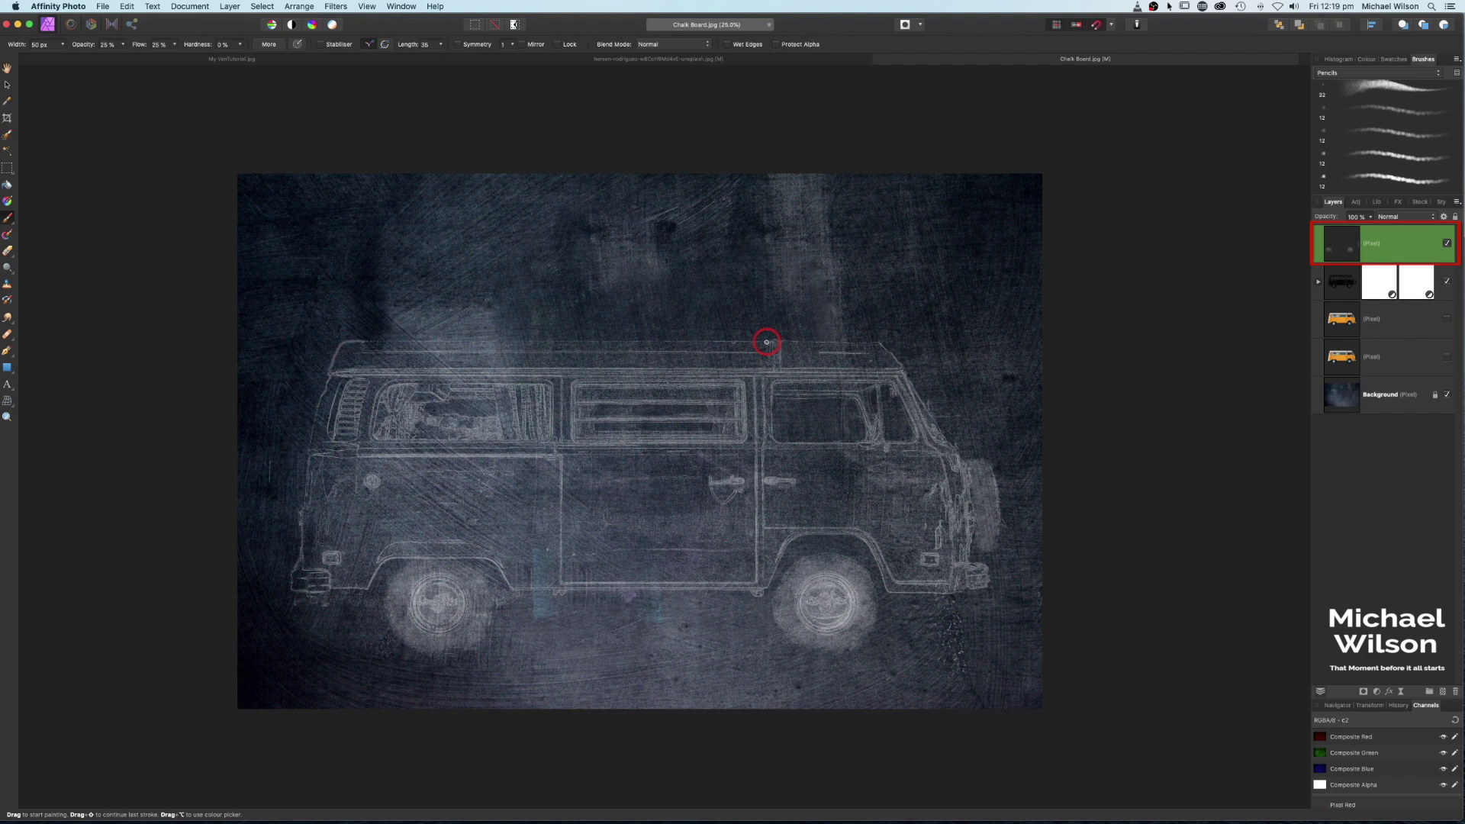
{"action": "left_click", "coordinate": [767, 342], "text": "shift"}
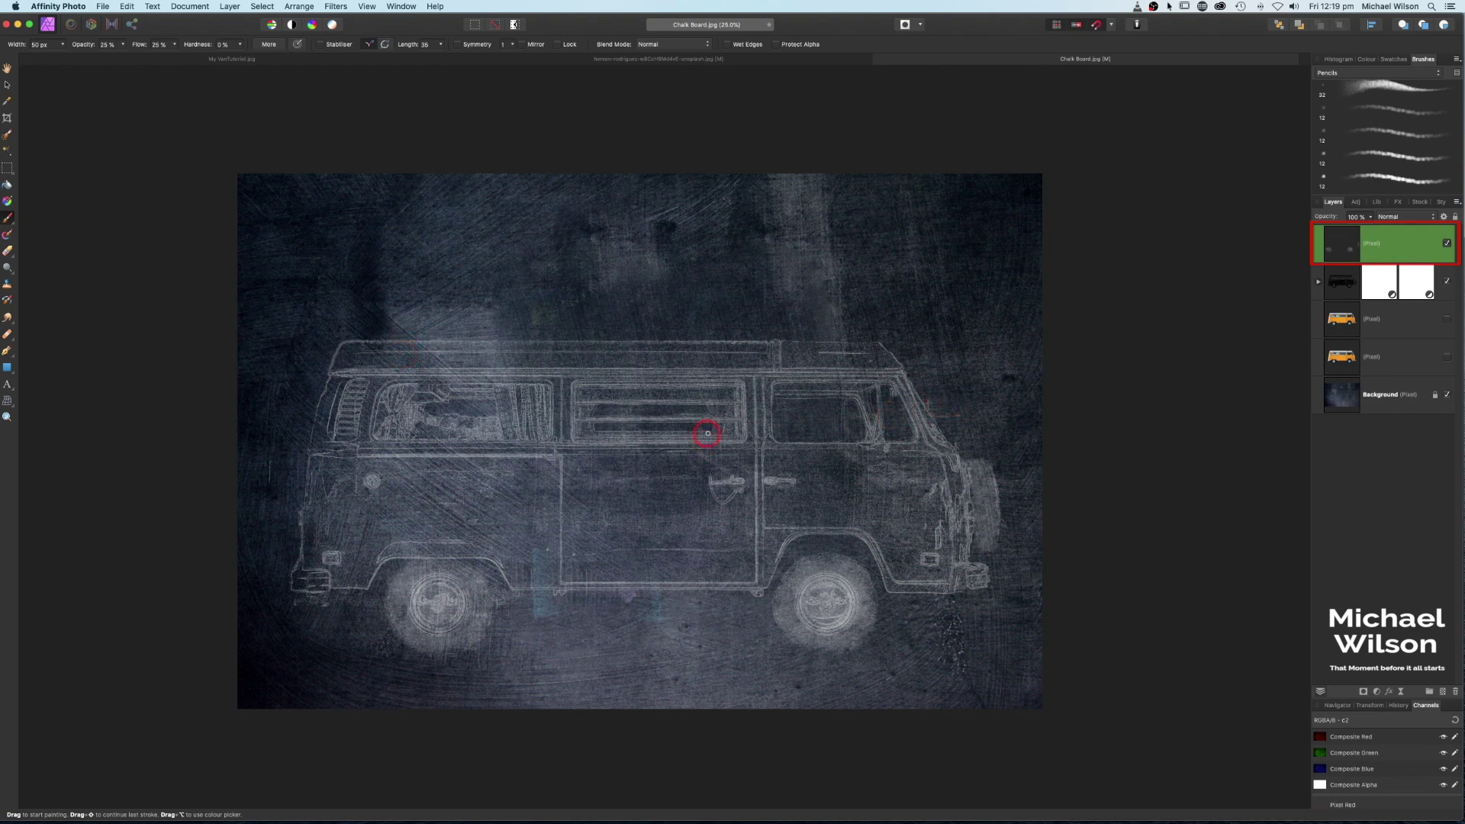
{"action": "scroll", "coordinate": [1038, 394], "scroll_direction": "up", "scroll_amount": 1}
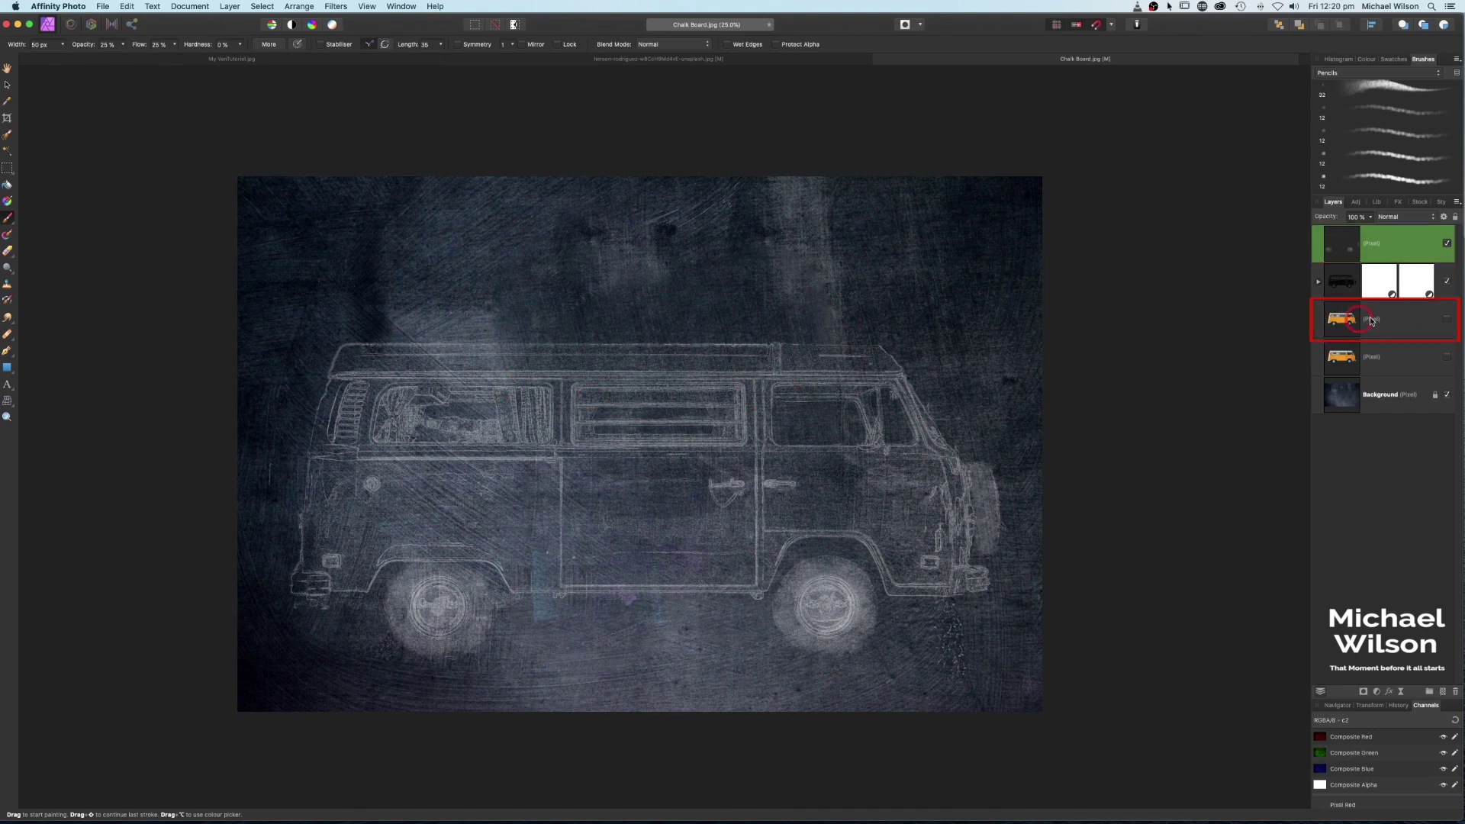
Move the orange van layer to second place above the sketch at 5% opacity, then hide it
{"action": "left_click", "coordinate": [1448, 320]}
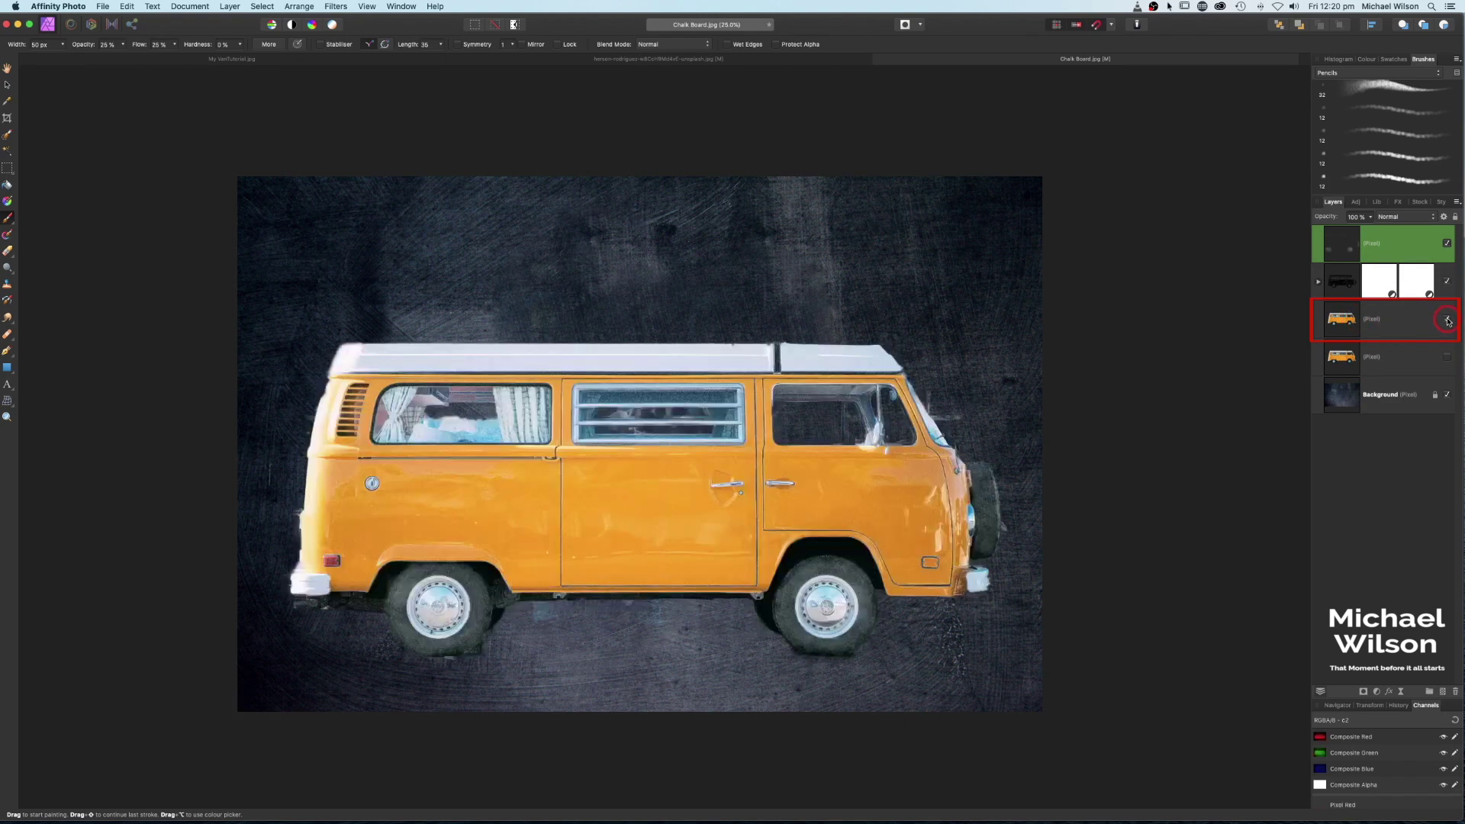
{"action": "left_click_drag", "start_coordinate": [1398, 323], "coordinate": [1344, 283]}
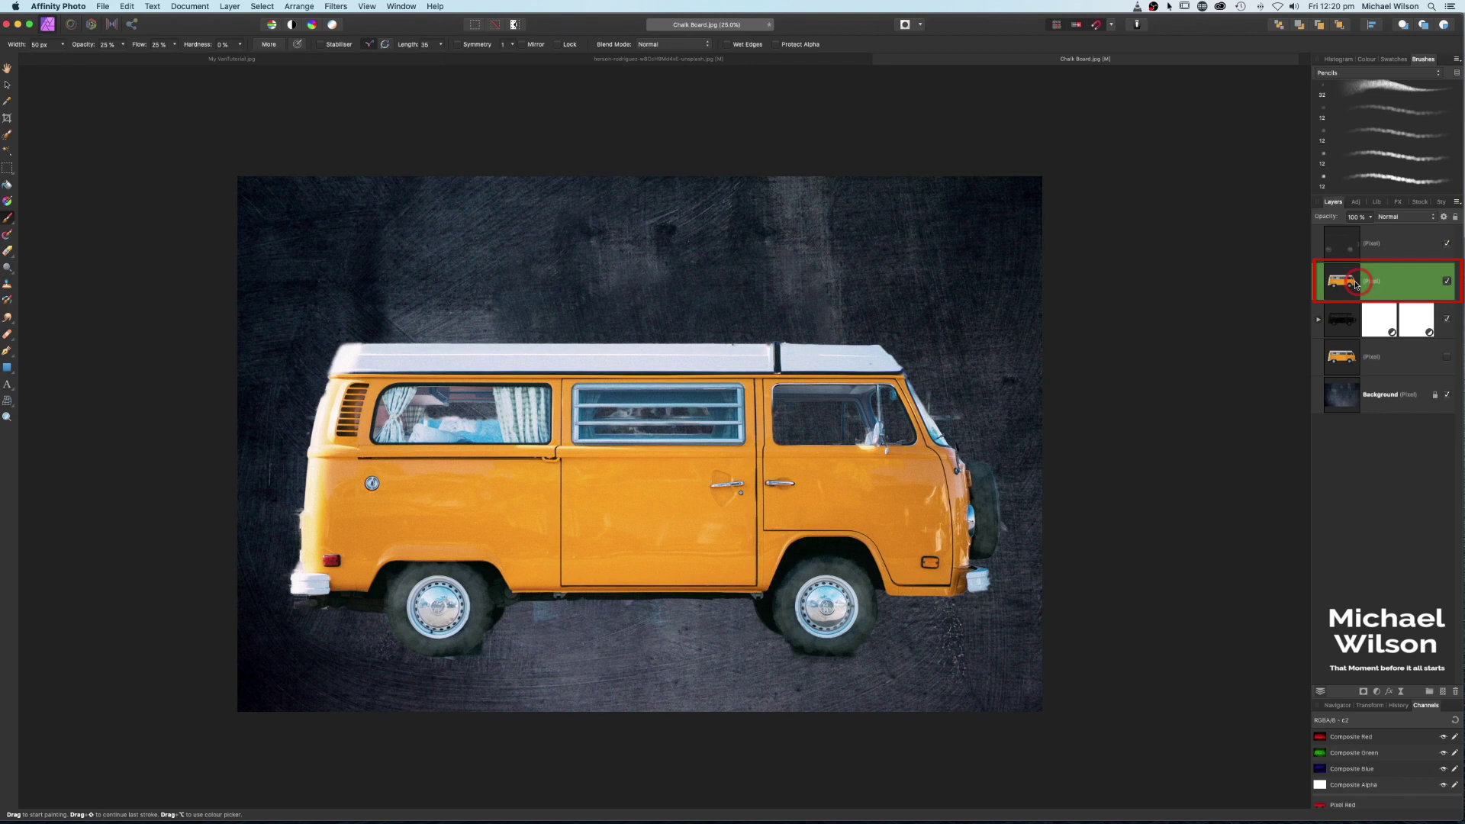
{"action": "left_click", "coordinate": [1370, 221]}
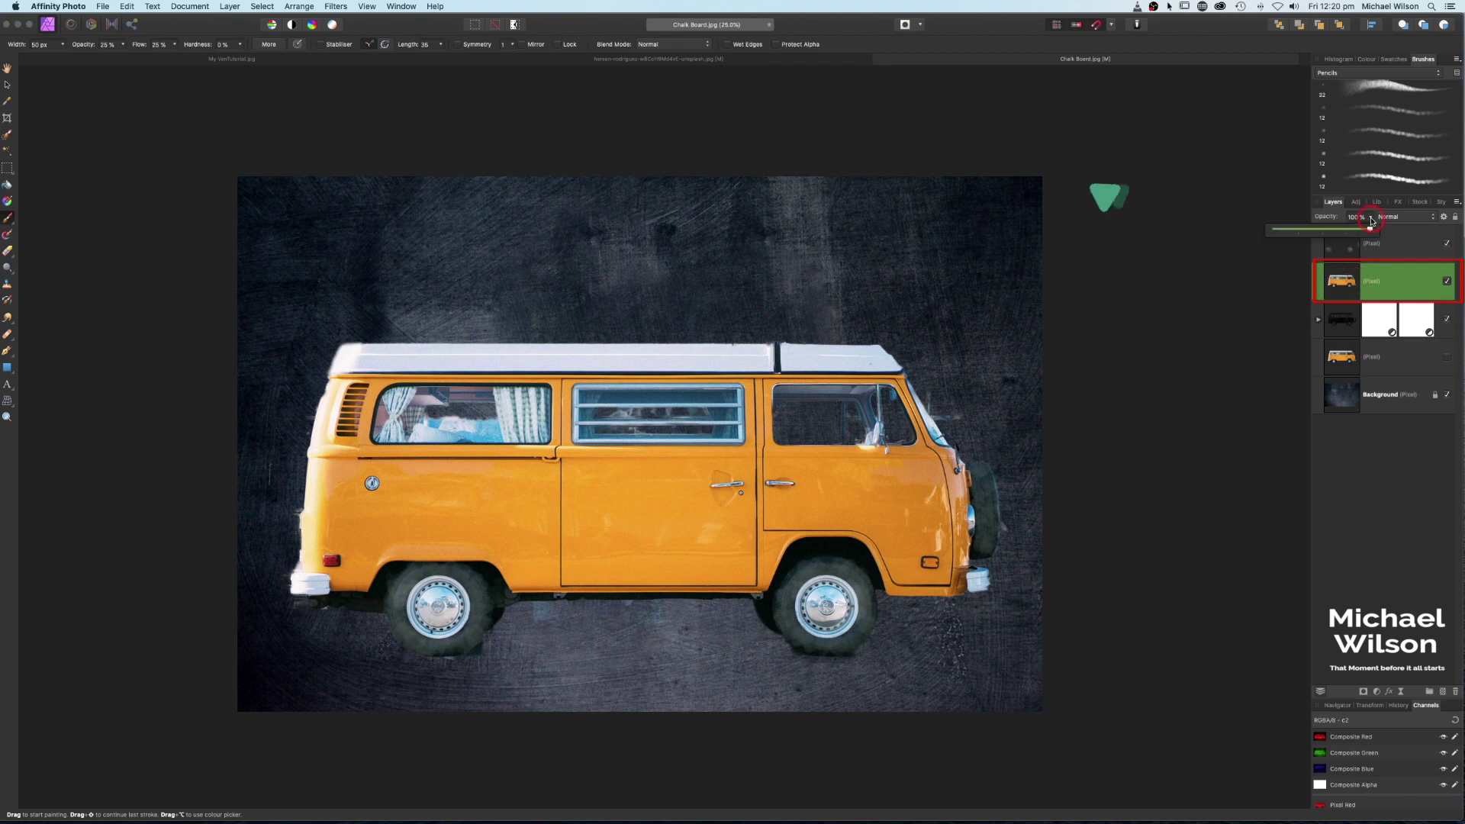
{"action": "left_click_drag", "start_coordinate": [1370, 221], "coordinate": [1280, 235]}
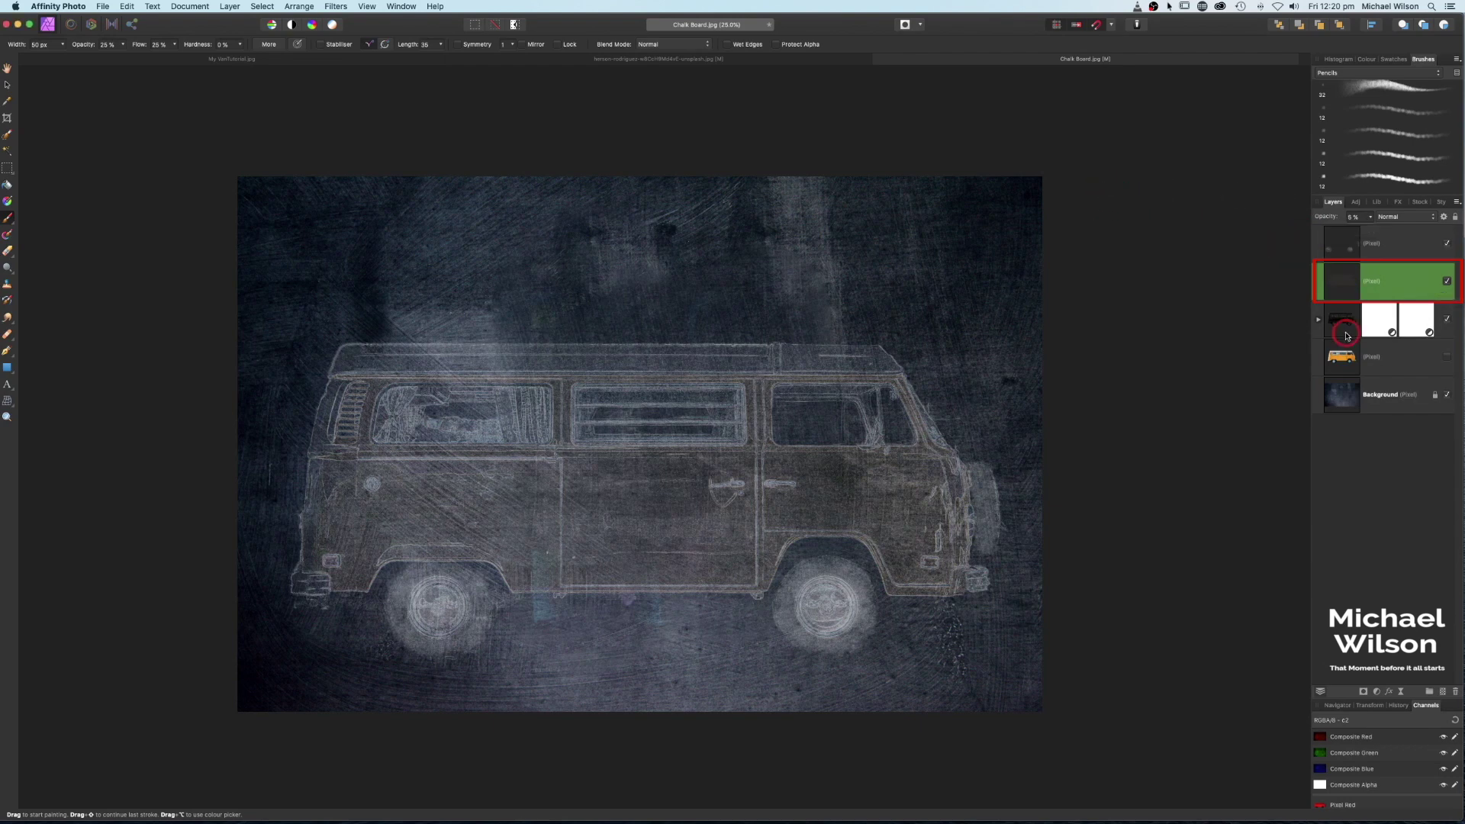
{"action": "left_click", "coordinate": [1448, 282]}
{"action": "left_click", "coordinate": [1448, 283]}
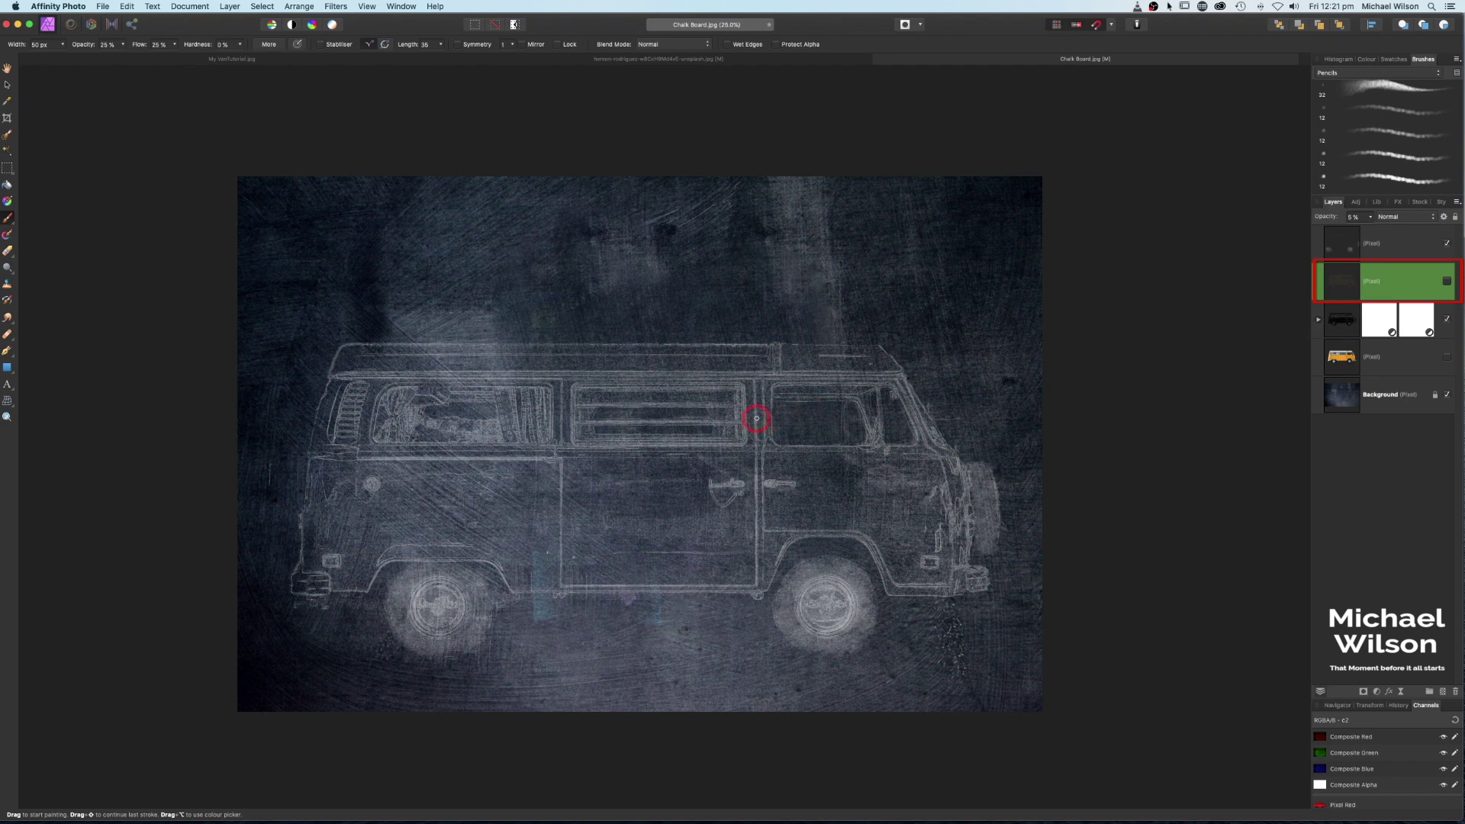
Create a large artistic text object reading 'MY VAN' above the van
{"action": "left_click", "coordinate": [7, 386]}
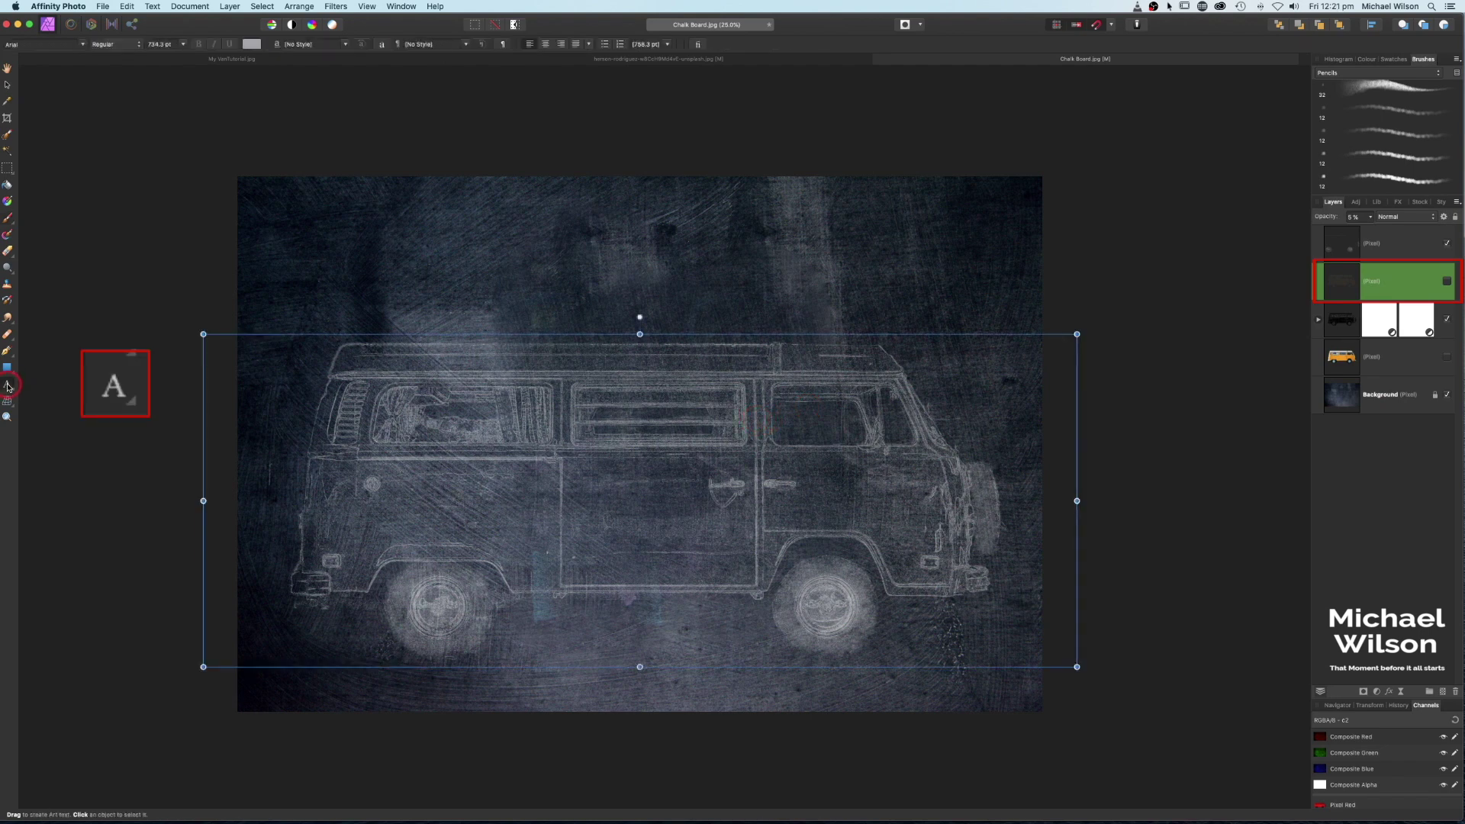
{"action": "left_click_drag", "start_coordinate": [311, 229], "coordinate": [311, 302]}
{"action": "type", "text": "M"}
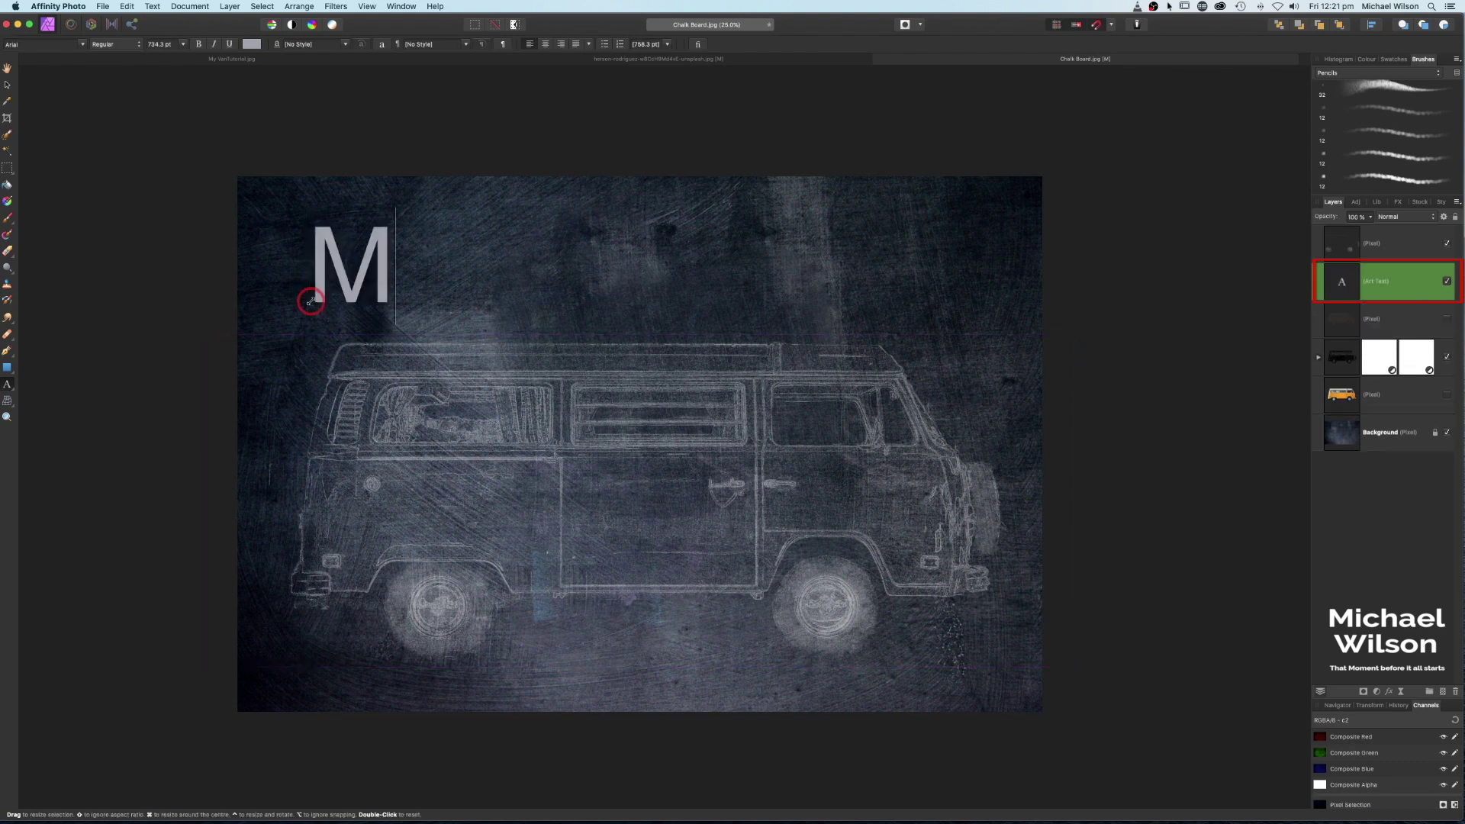
{"action": "type", "text": "Y VAN"}
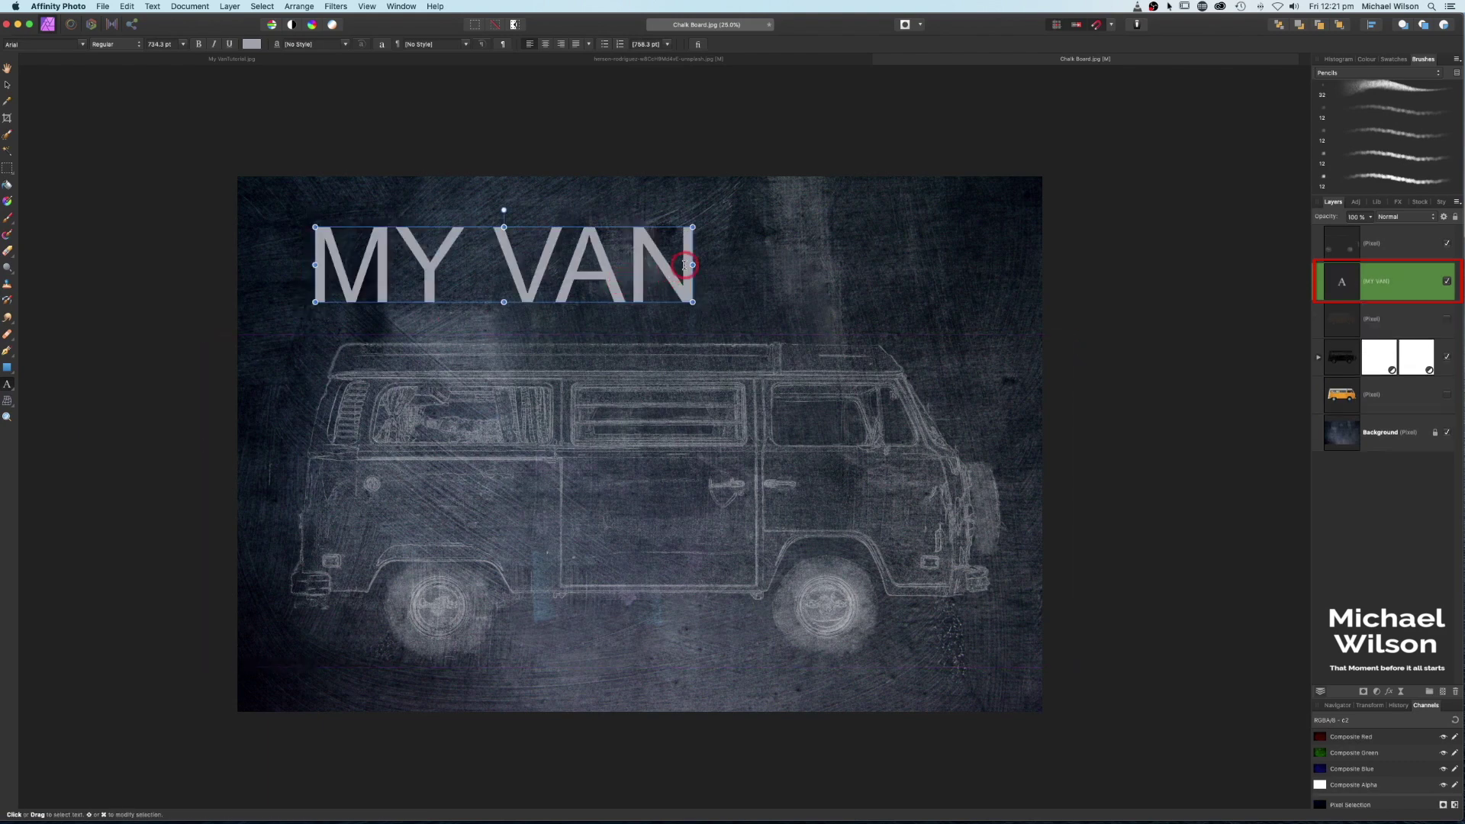
{"action": "key", "text": "Escape"}
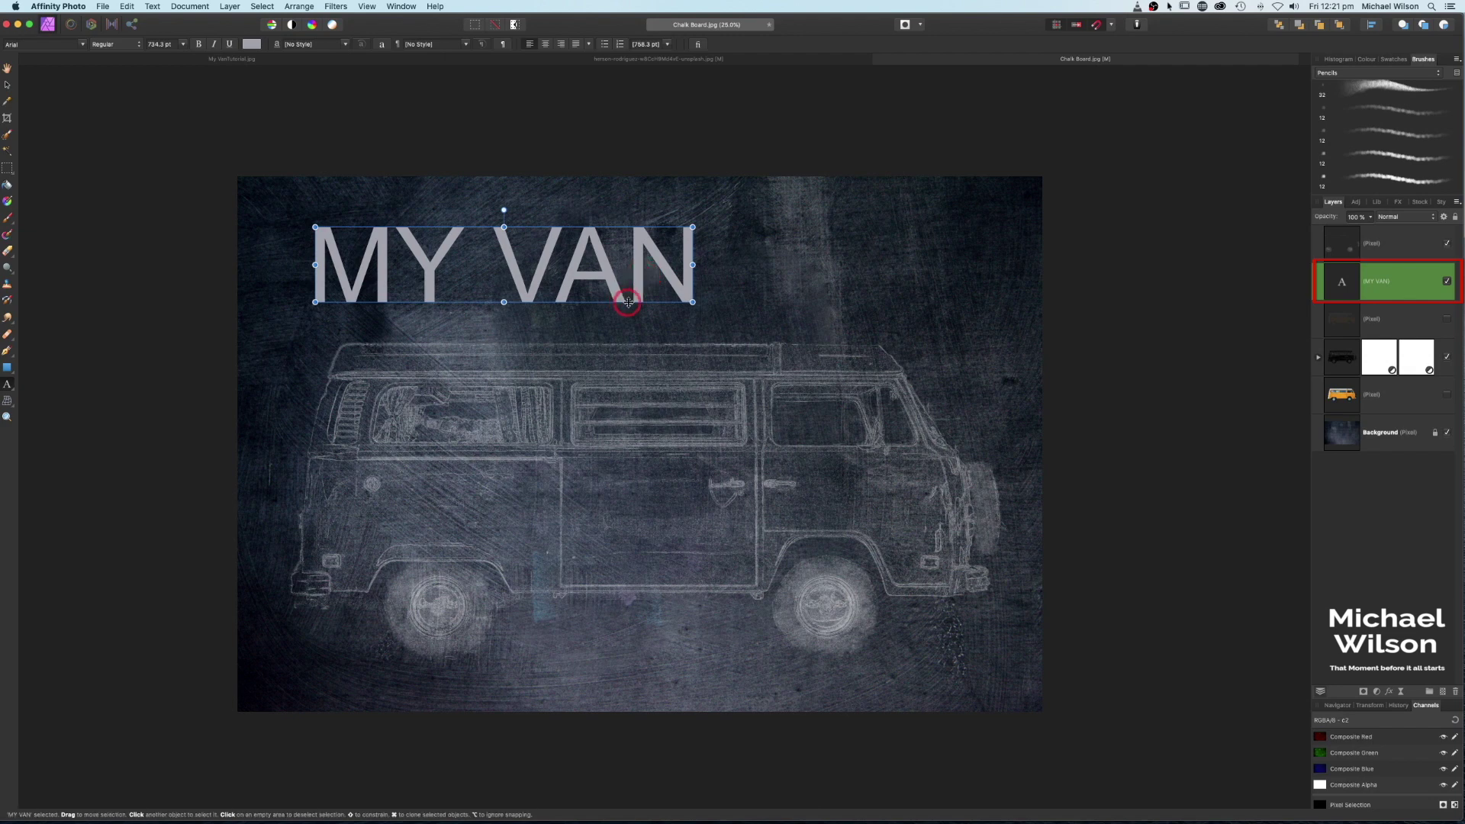
Shift 'MY VAN' right and down and stretch it wide across the top
{"action": "left_click_drag", "start_coordinate": [622, 302], "coordinate": [665, 315]}
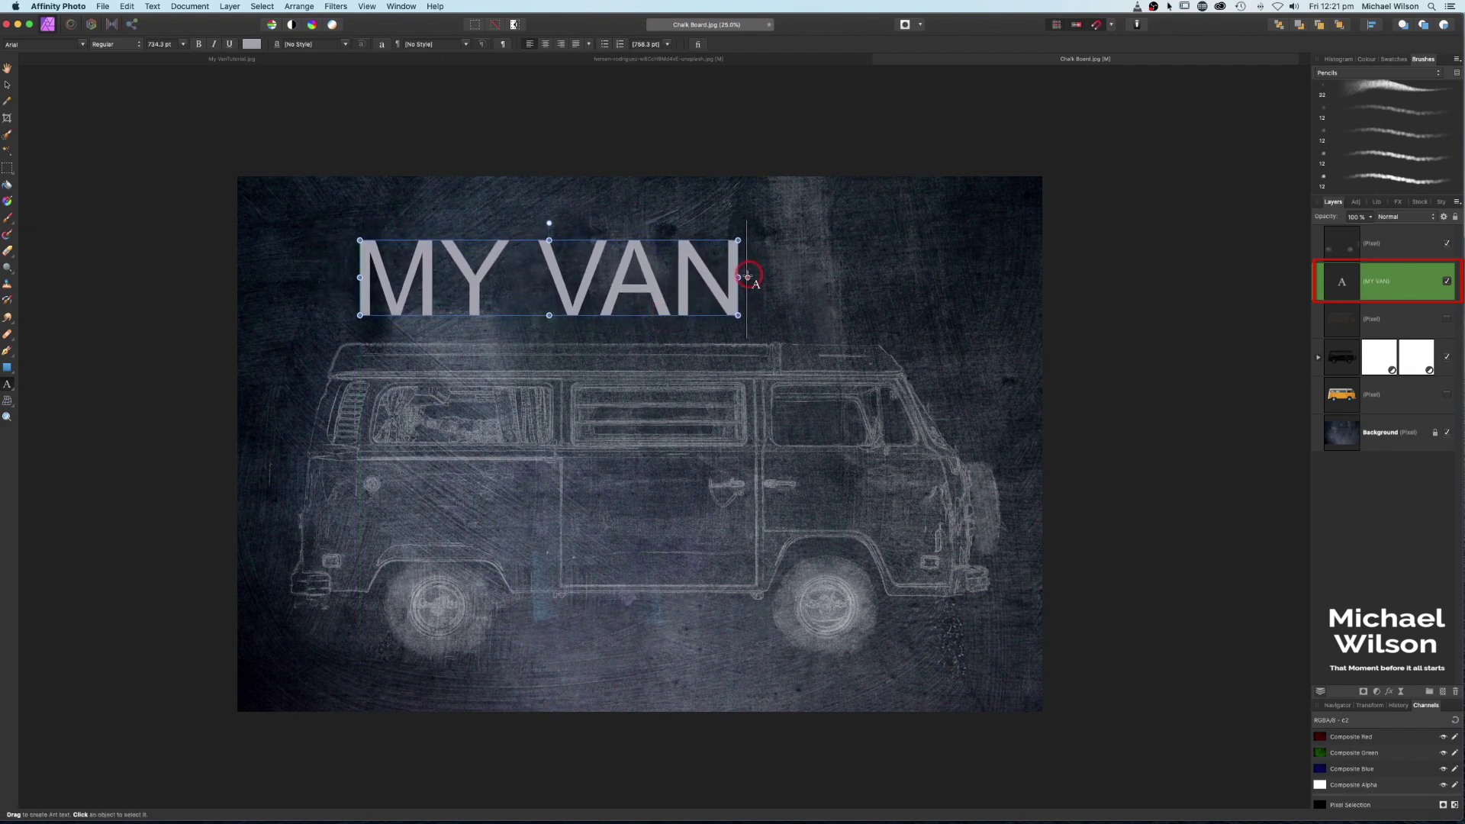
{"action": "left_click_drag", "start_coordinate": [738, 278], "coordinate": [873, 279]}
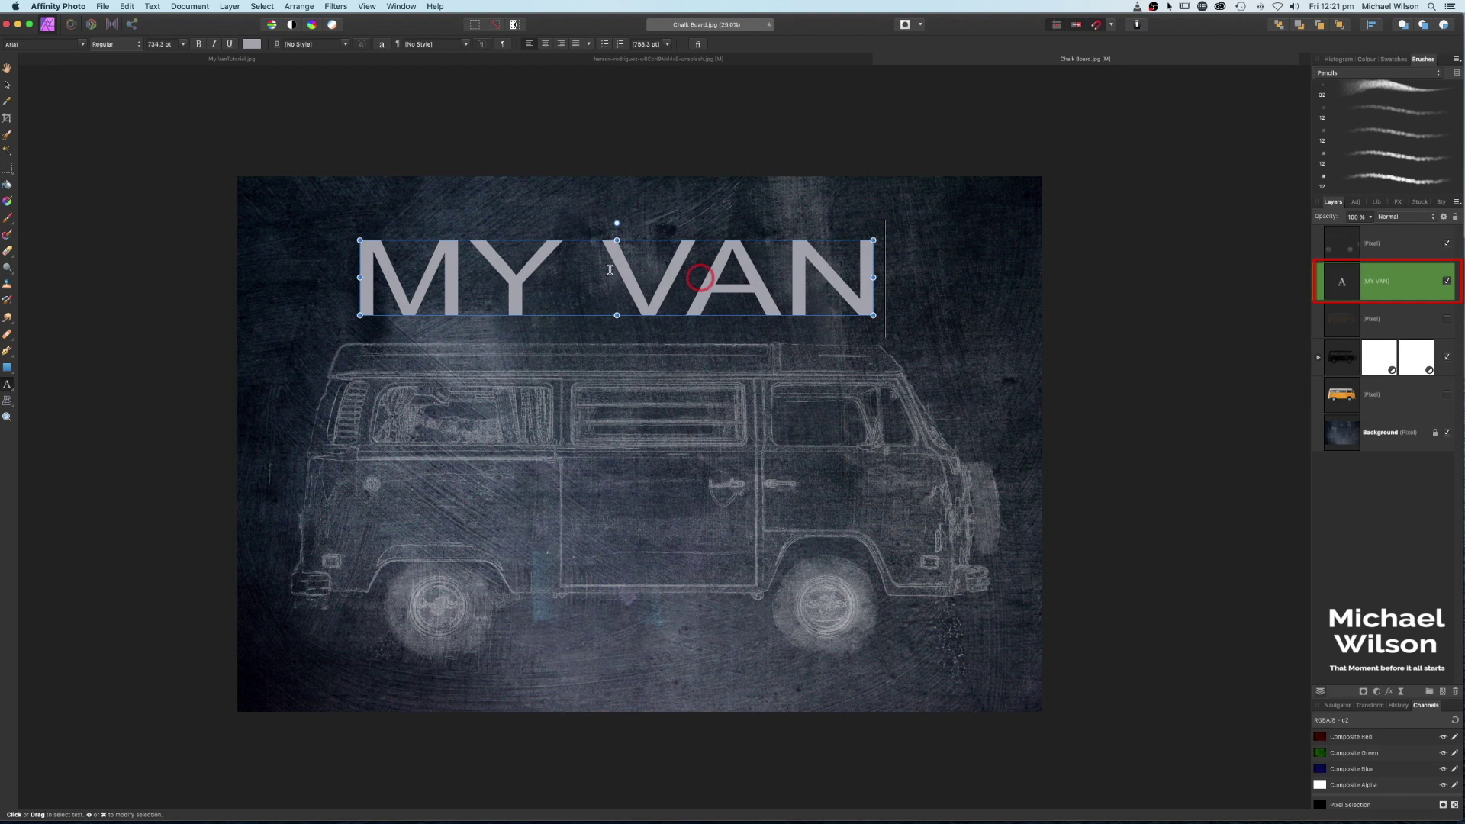
{"action": "left_click_drag", "start_coordinate": [357, 261], "coordinate": [855, 271]}
{"action": "key", "text": "Escape"}
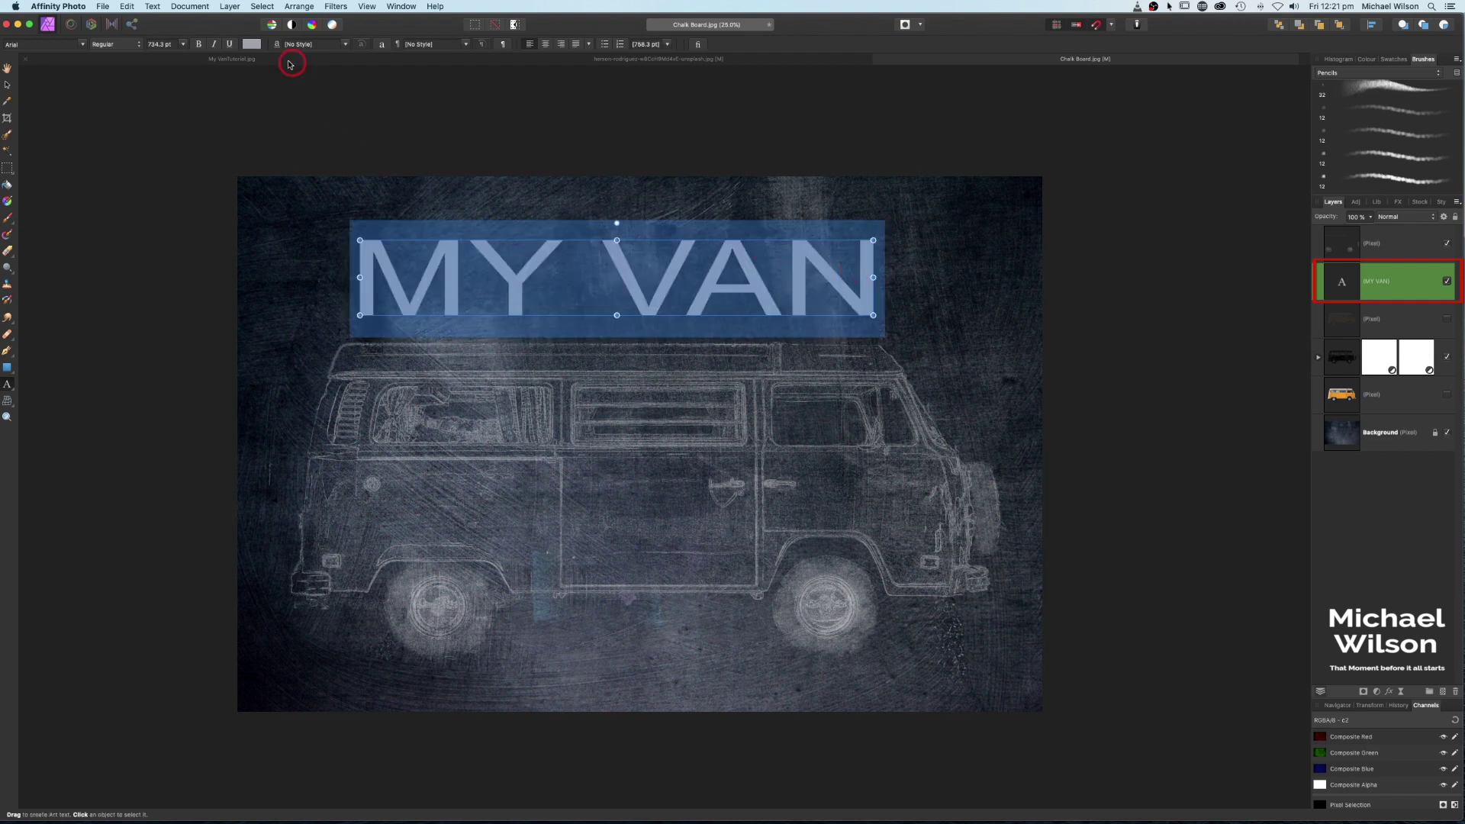
Set 'MY VAN' in the Chalkduster font and lower the text layer's opacity
{"action": "left_click", "coordinate": [153, 8]}
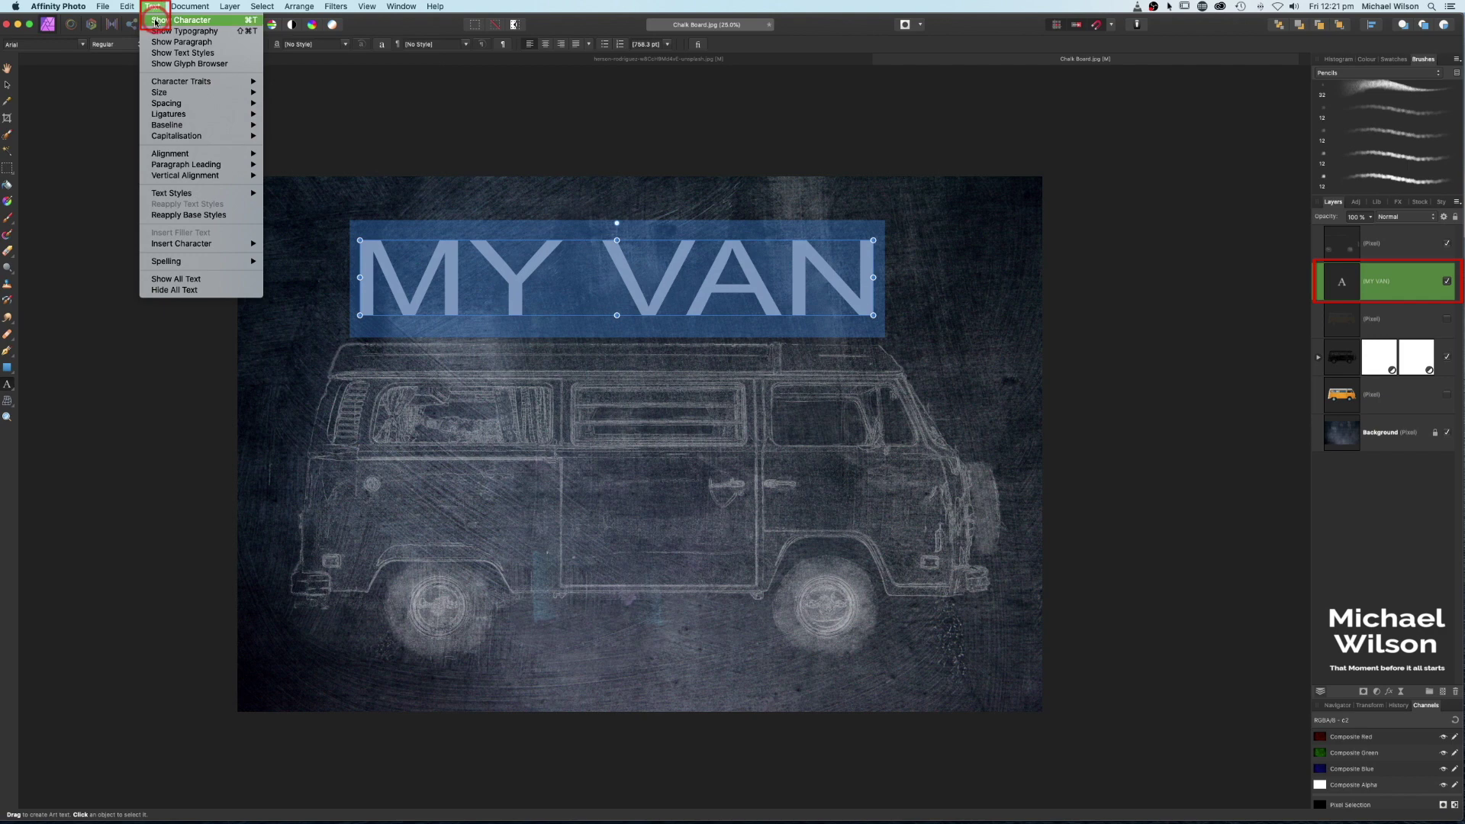
{"action": "left_click", "coordinate": [155, 20]}
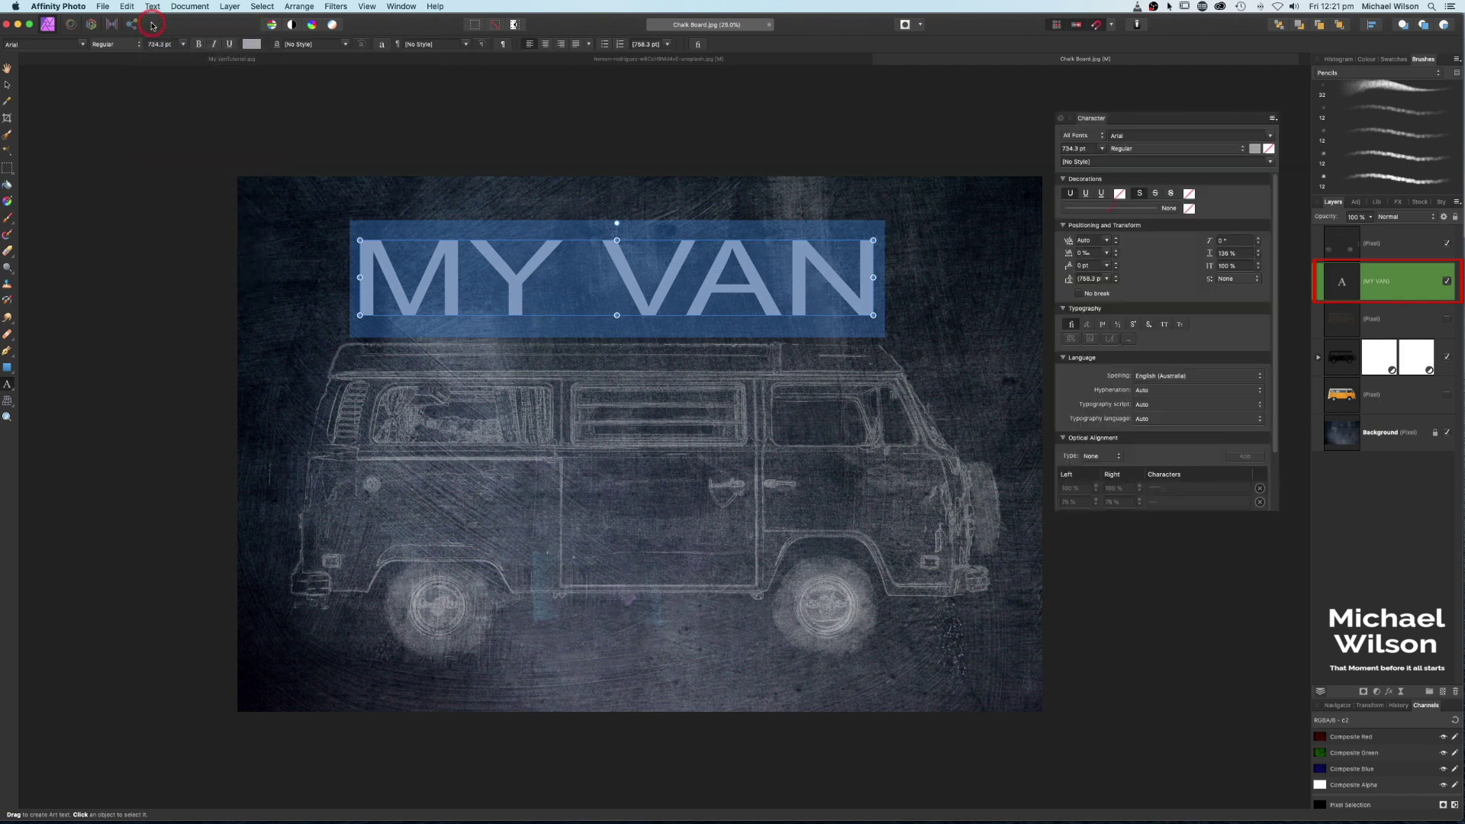
{"action": "left_click", "coordinate": [1204, 139]}
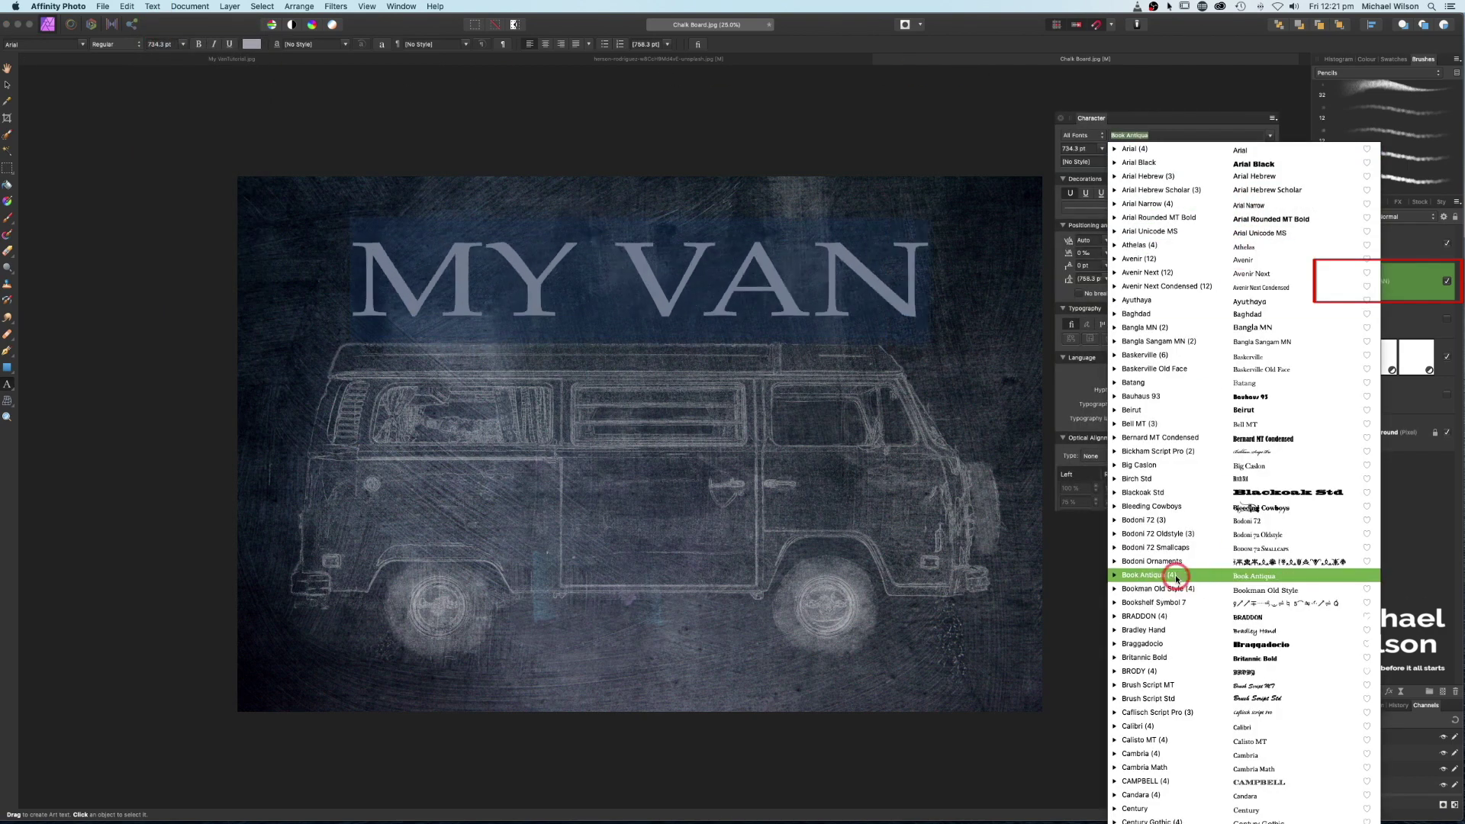
{"action": "scroll", "coordinate": [1175, 578], "scroll_direction": "down", "scroll_amount": 5}
{"action": "scroll", "coordinate": [1168, 571], "scroll_direction": "down", "scroll_amount": 4}
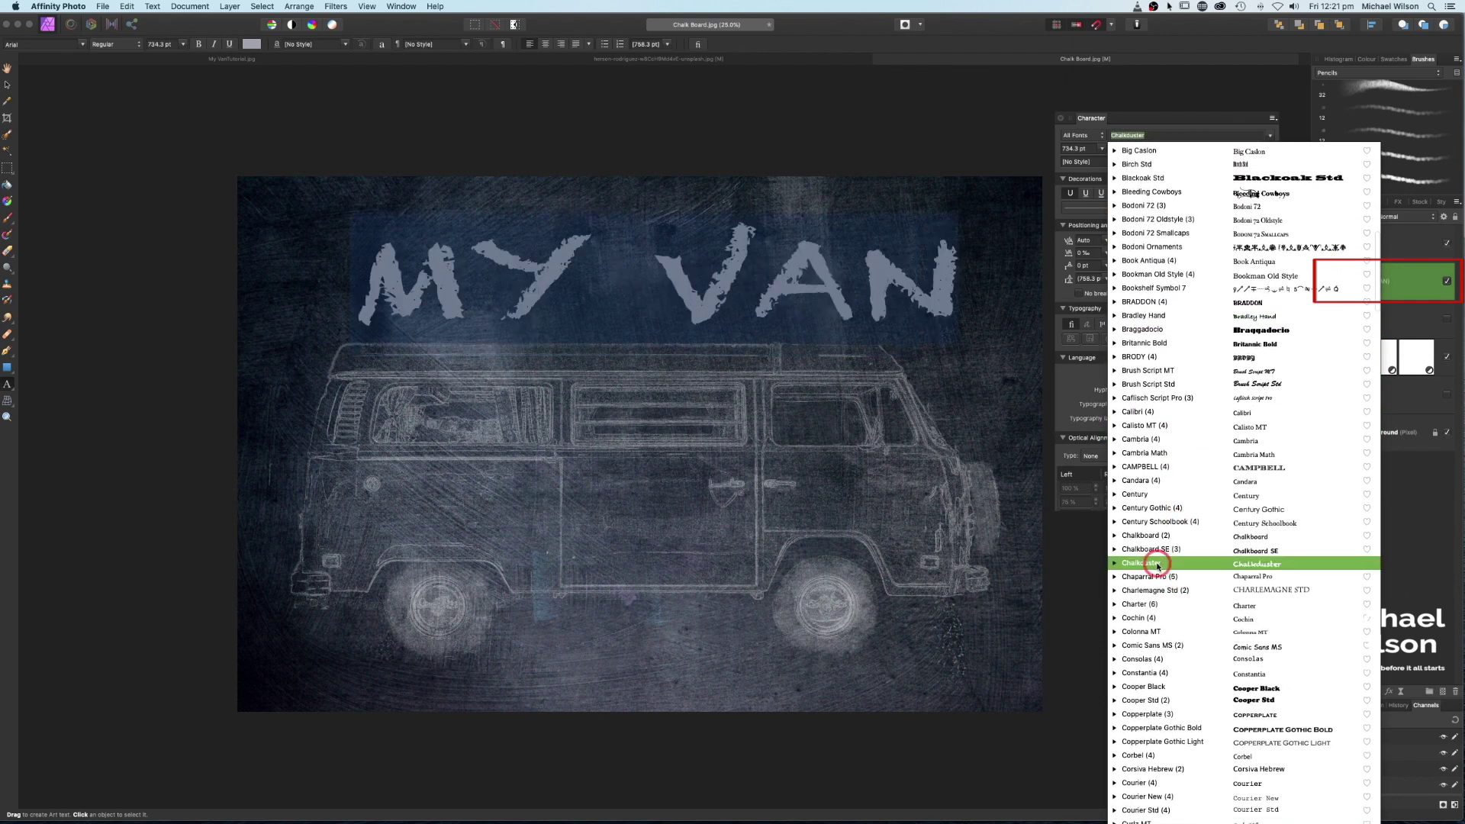
{"action": "left_click", "coordinate": [1157, 564]}
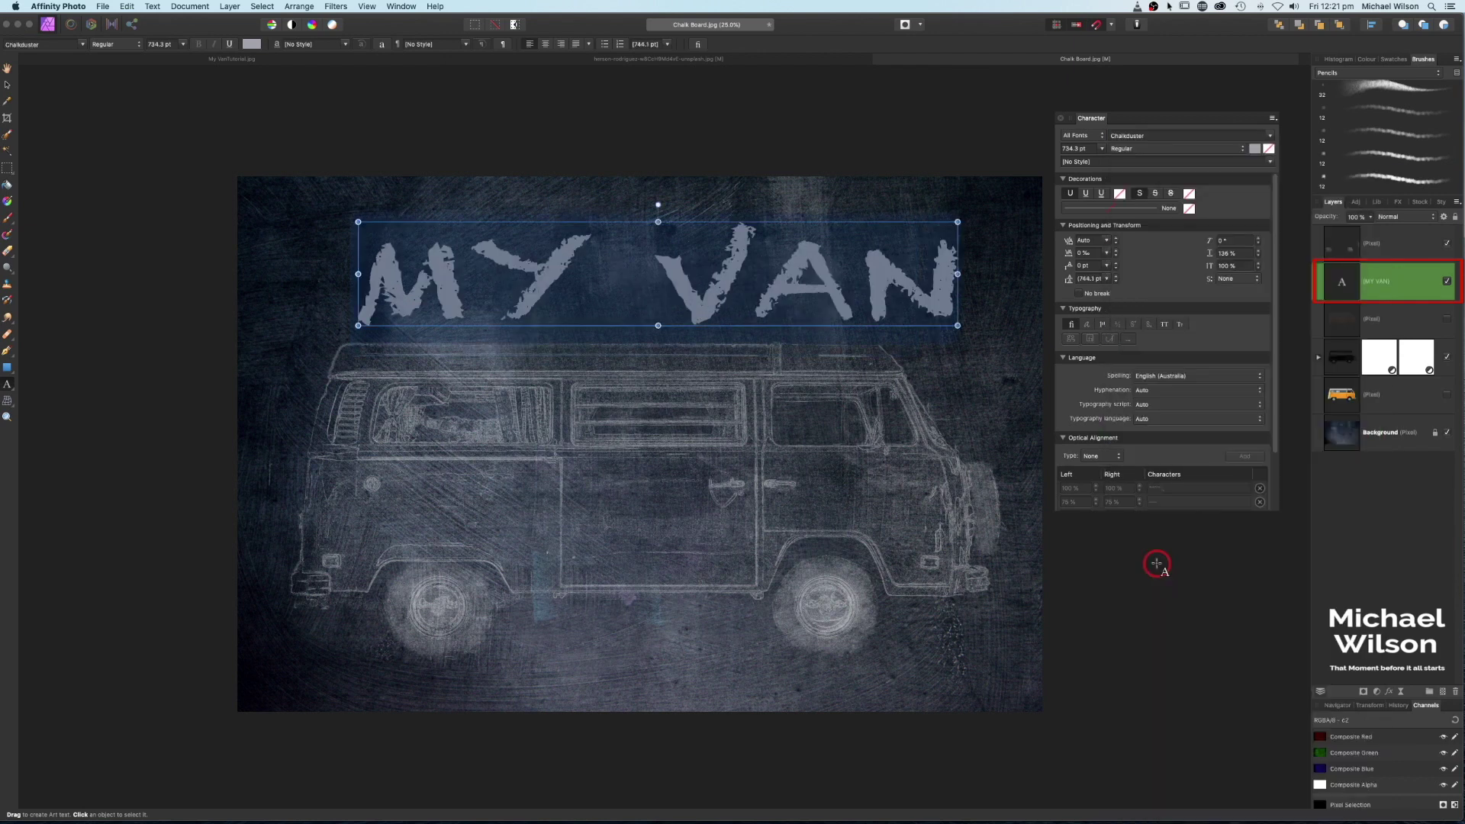
{"action": "left_click", "coordinate": [1372, 219]}
{"action": "left_click_drag", "start_coordinate": [1374, 229], "coordinate": [1312, 230]}
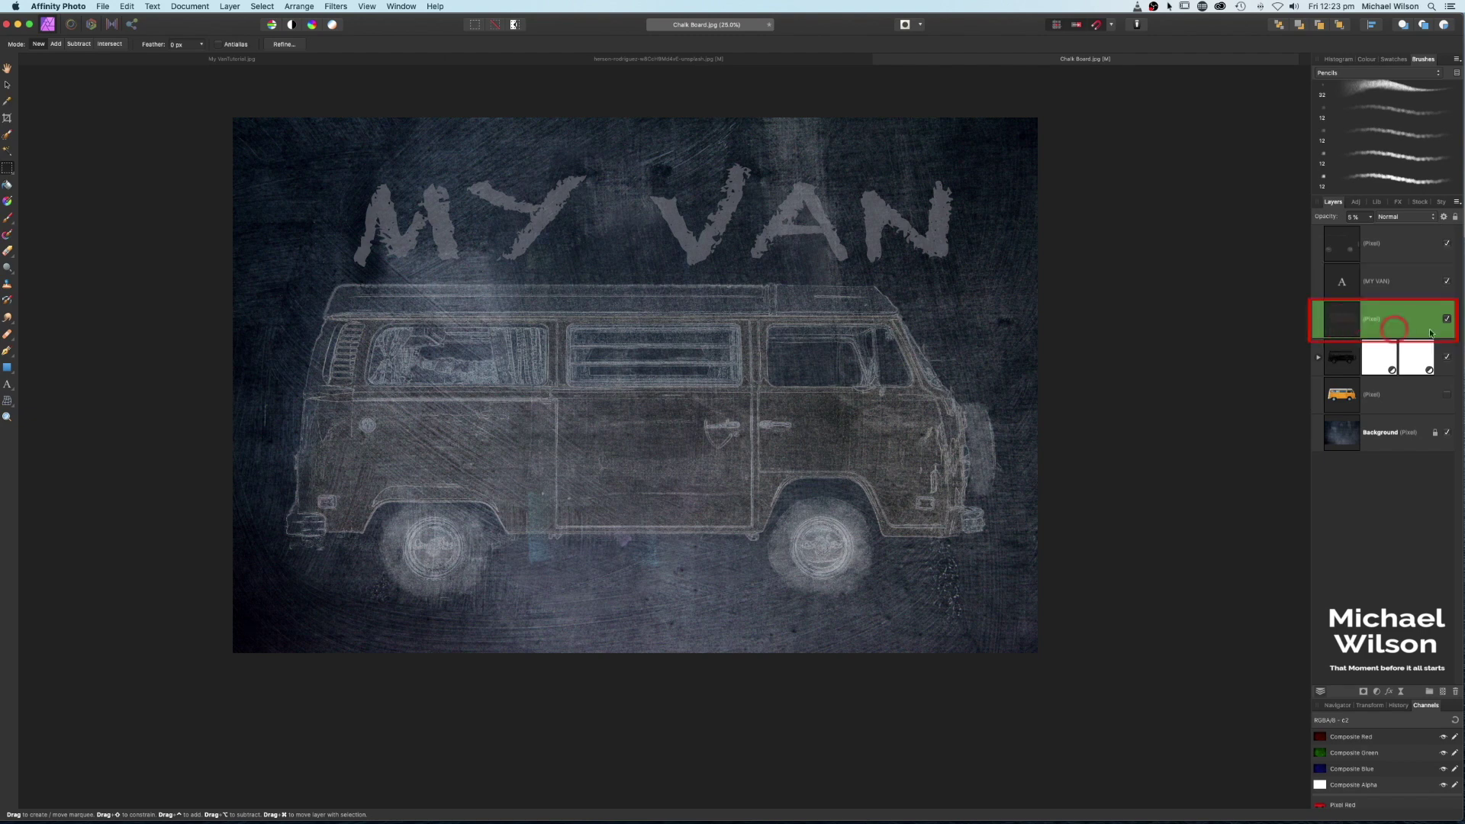
Restore the orange van to 100% opacity, cut away its right half, then hide it
{"action": "left_click_drag", "start_coordinate": [1373, 222], "coordinate": [1398, 248]}
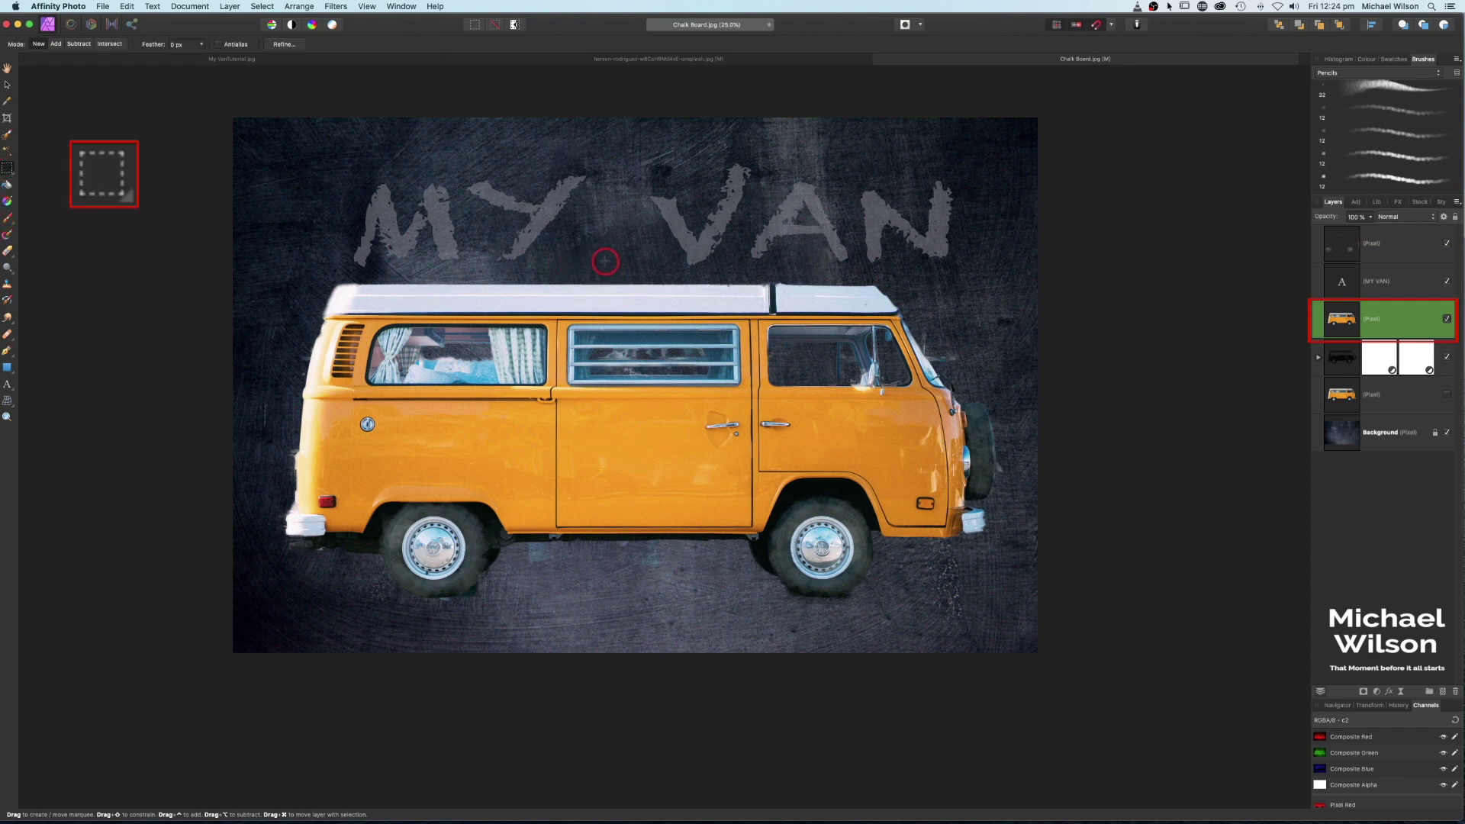
{"action": "mouse_move", "coordinate": [605, 262]}
{"action": "left_mouse_down"}
{"action": "mouse_move", "coordinate": [922, 606]}
{"action": "mouse_move", "coordinate": [1006, 605]}
{"action": "left_mouse_up"}
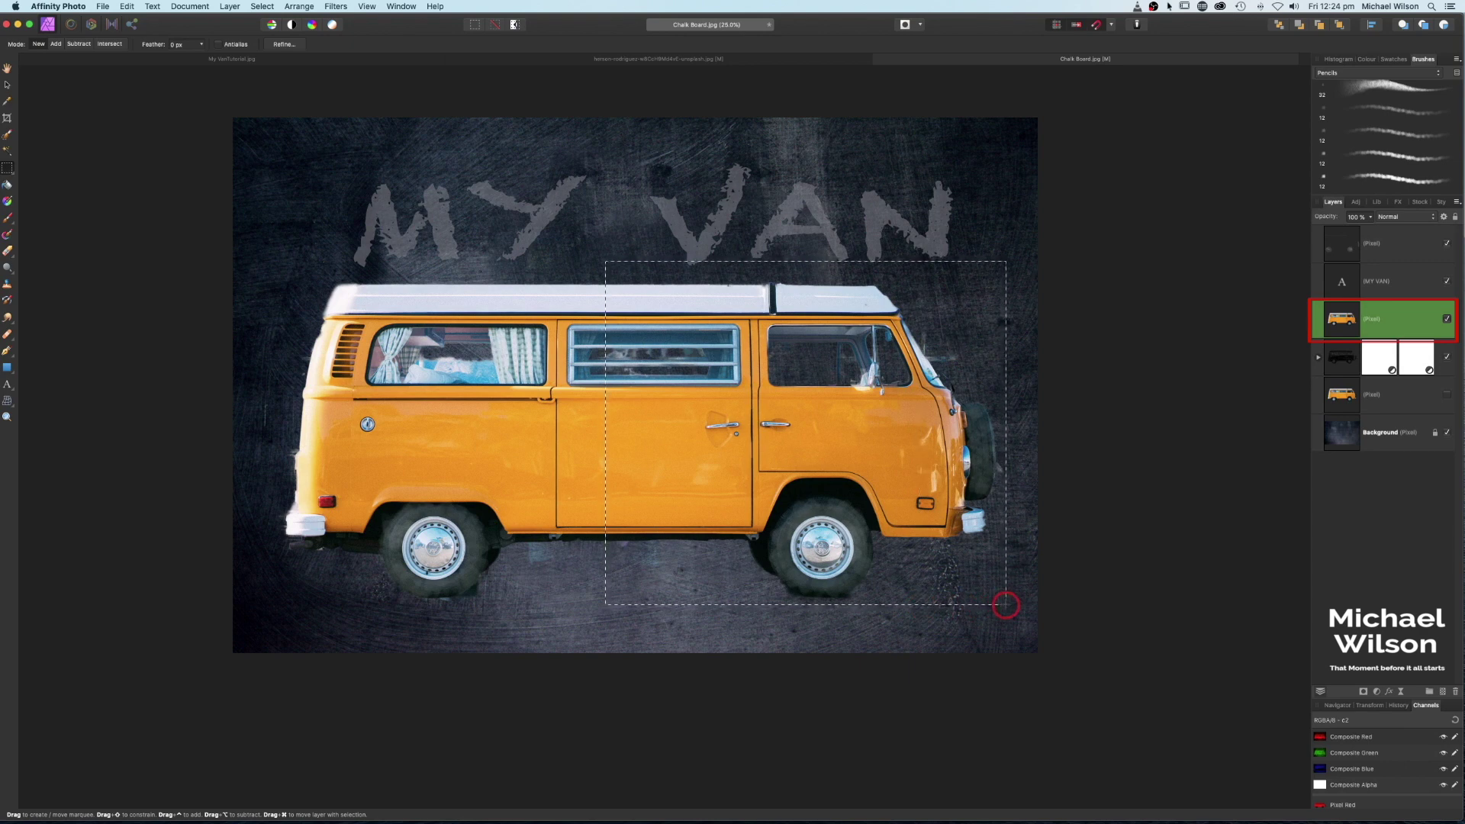
{"action": "left_click", "coordinate": [1070, 363]}
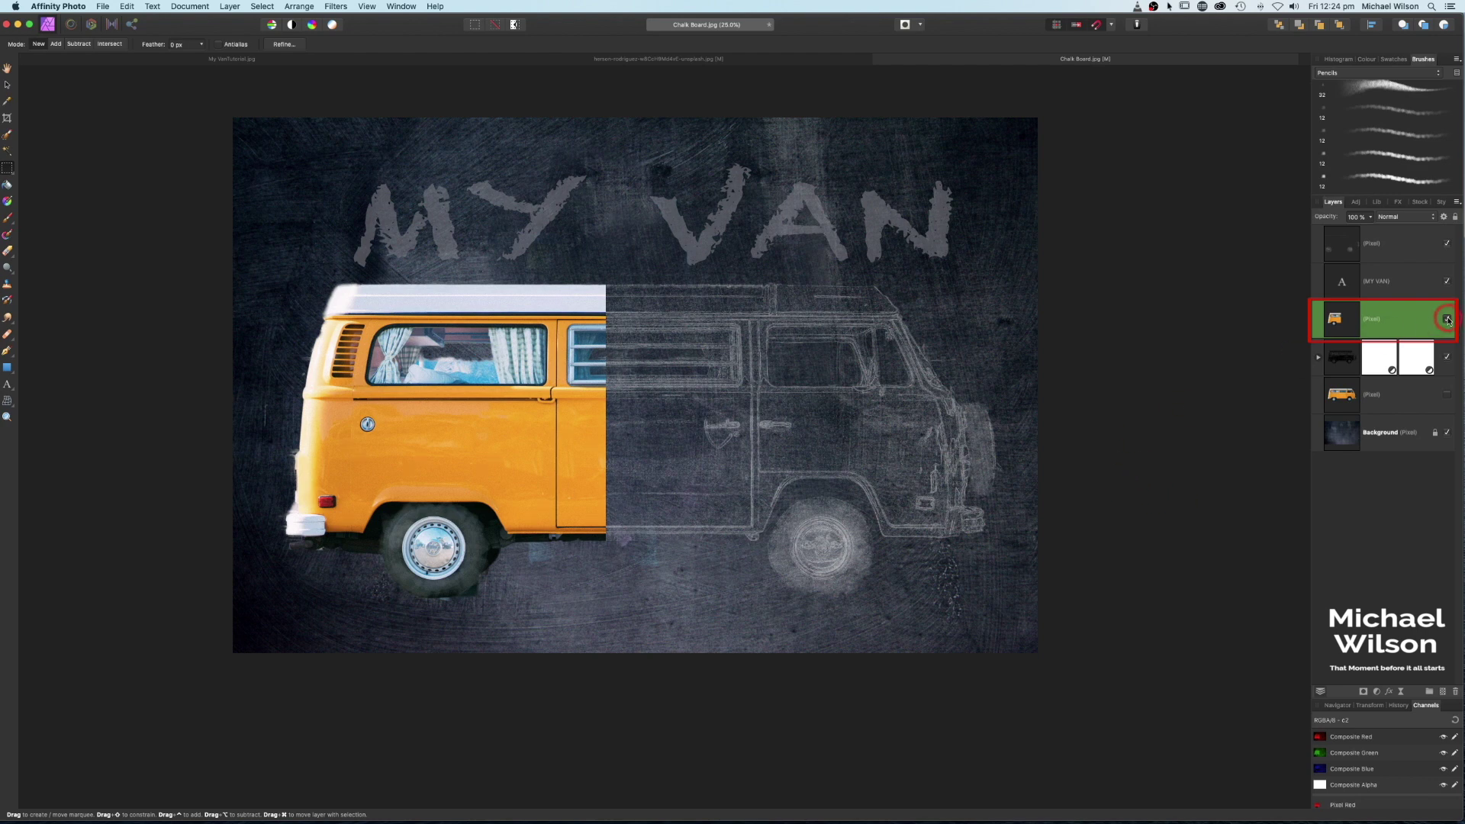
{"action": "left_click", "coordinate": [1448, 319]}
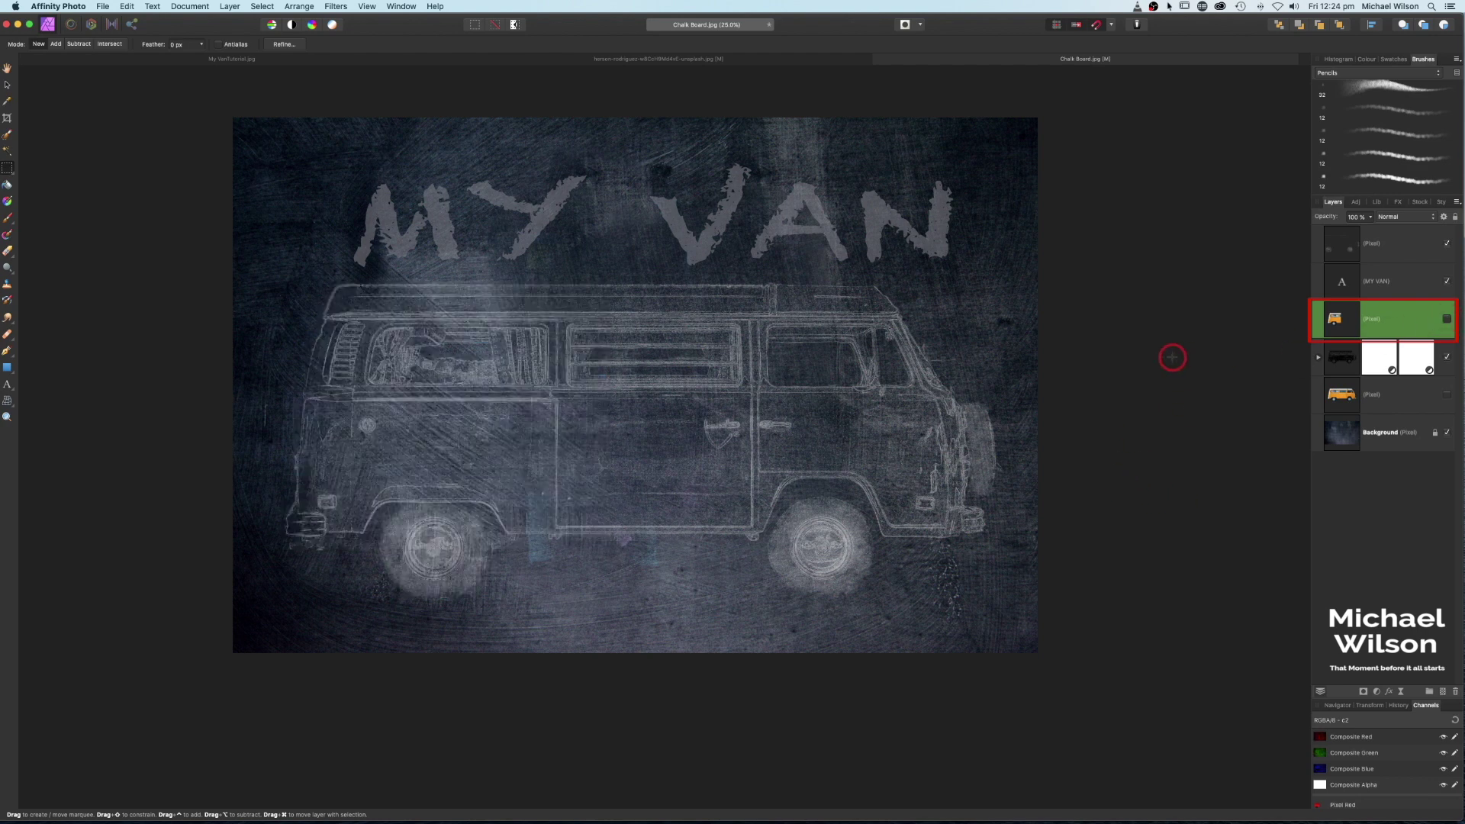